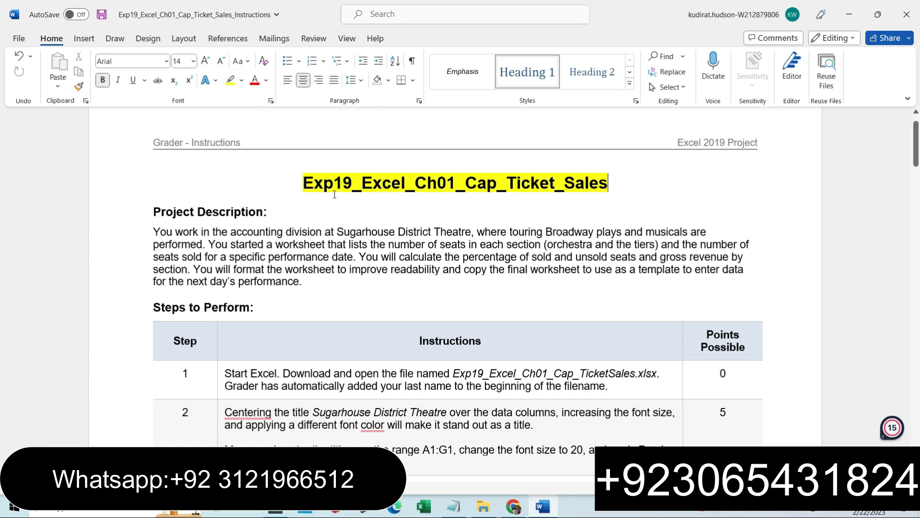
Highlight the Step 1 instructions in the instructions document in yellow.
{"action": "left_click_drag", "start_coordinate": [155, 229], "coordinate": [303, 281]}
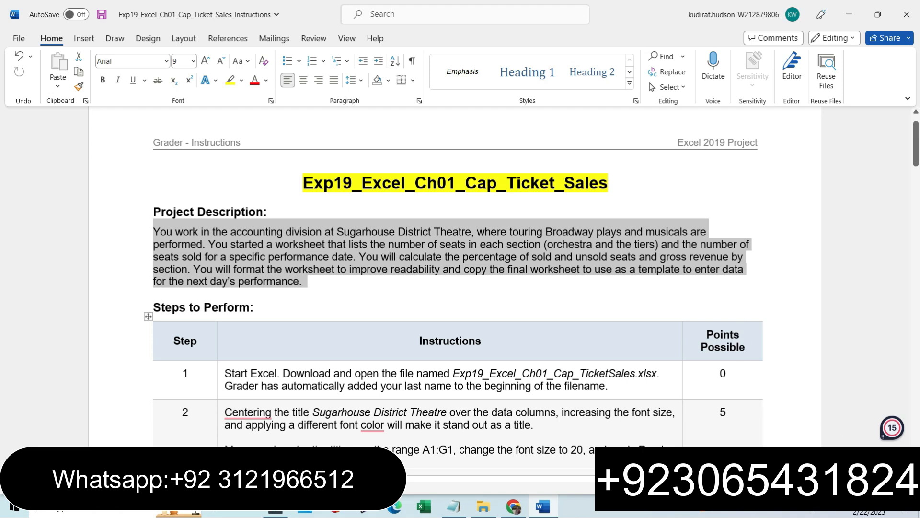
{"action": "scroll", "coordinate": [420, 275], "scroll_direction": "up", "scroll_amount": 3}
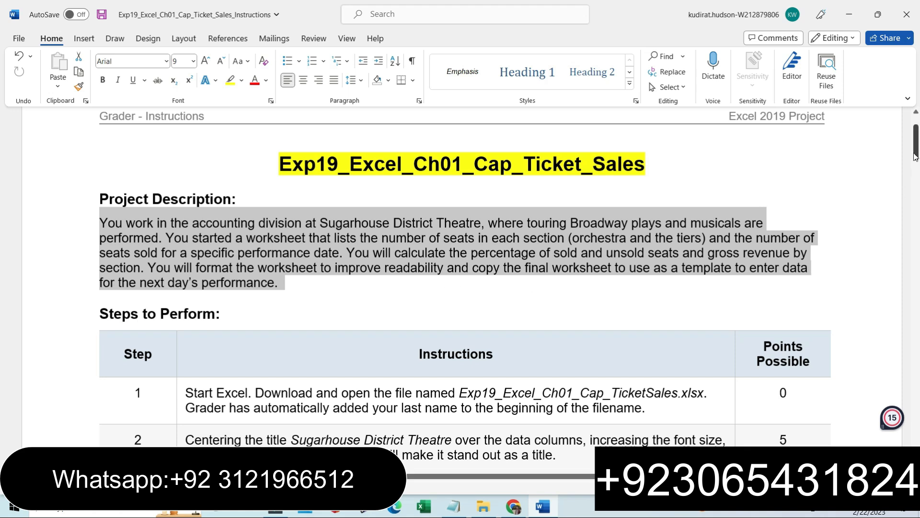
{"action": "left_click_drag", "start_coordinate": [917, 154], "coordinate": [917, 172]}
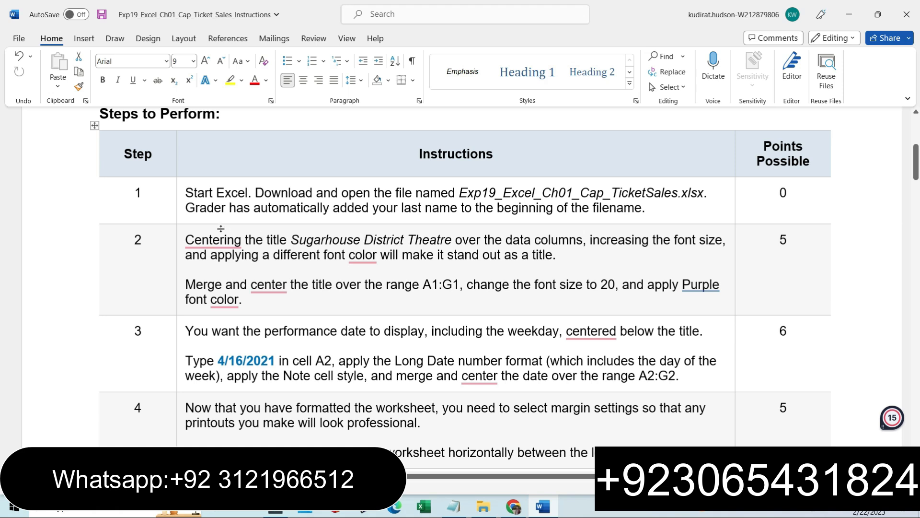
{"action": "left_click", "coordinate": [182, 196]}
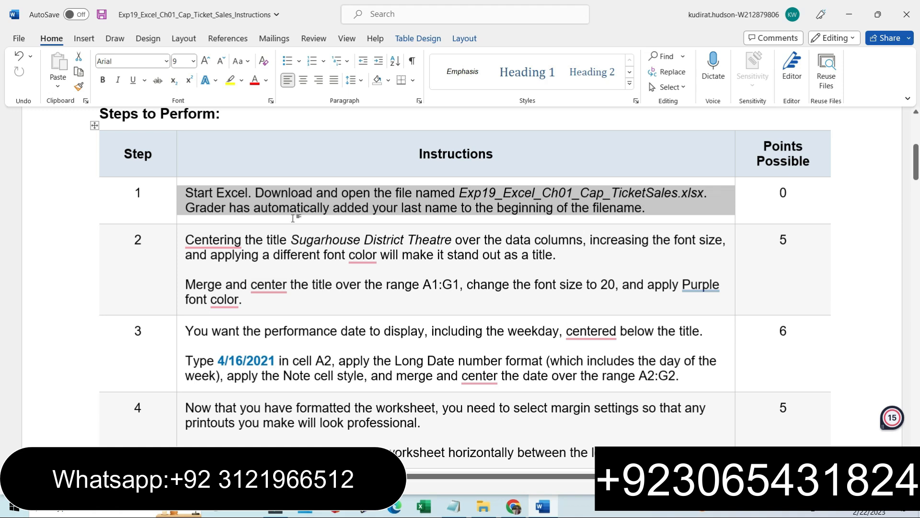
{"action": "left_click", "coordinate": [462, 191]}
{"action": "left_click_drag", "start_coordinate": [461, 192], "coordinate": [652, 194]}
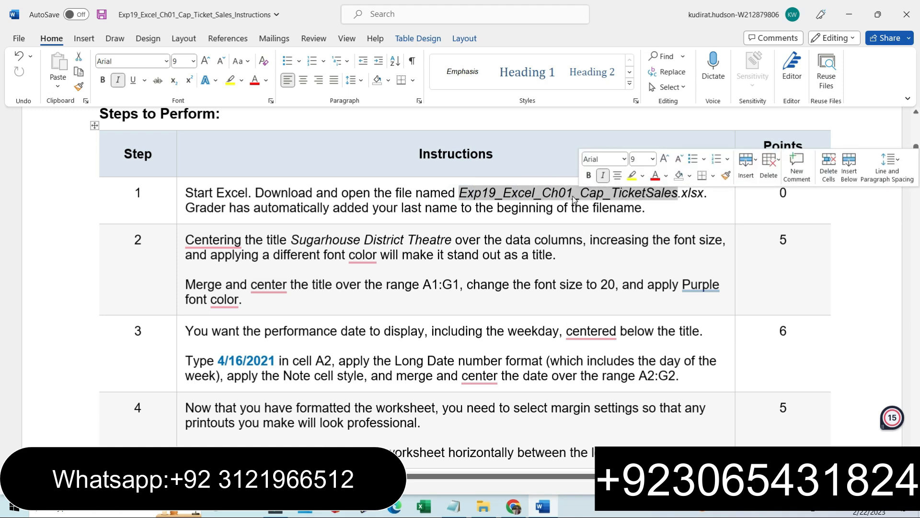
{"action": "left_click", "coordinate": [179, 217]}
{"action": "left_click", "coordinate": [230, 198]}
{"action": "left_click", "coordinate": [197, 213]}
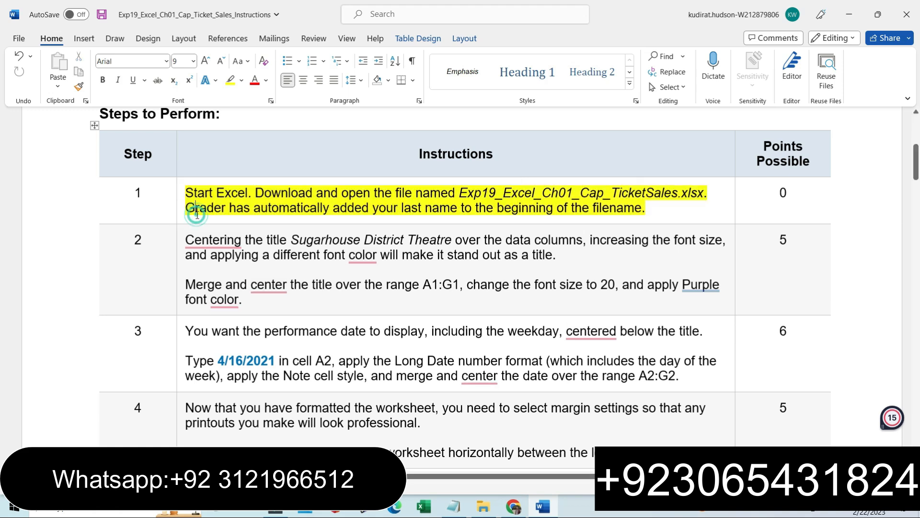
Open the Amin_Exp19_Excel_Ch01_Cap_TicketSales workbook from the Excel folder.
{"action": "left_click", "coordinate": [482, 511]}
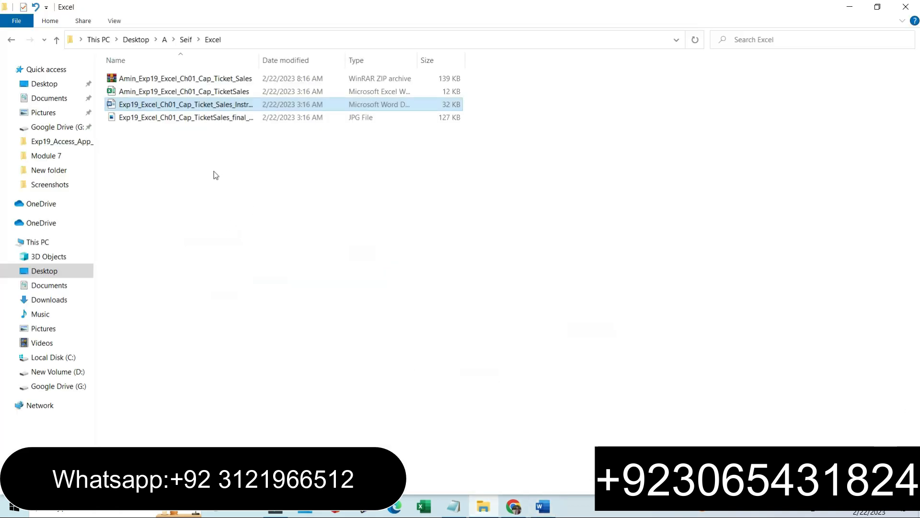
{"action": "double_click", "coordinate": [182, 92]}
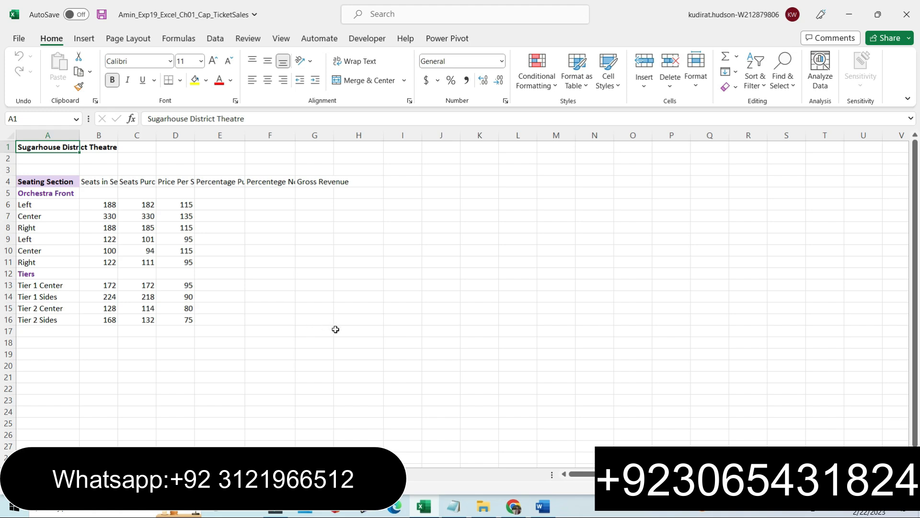
{"action": "left_click", "coordinate": [513, 507]}
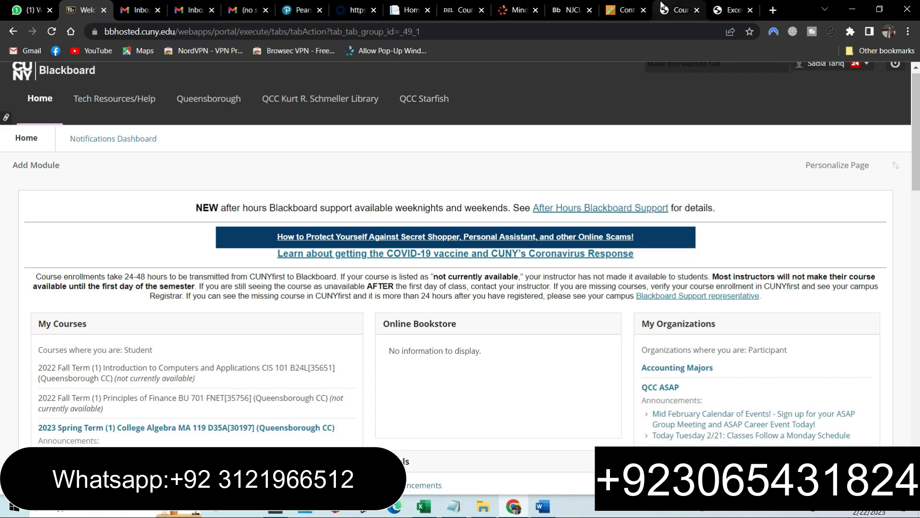
{"action": "left_click", "coordinate": [662, 7]}
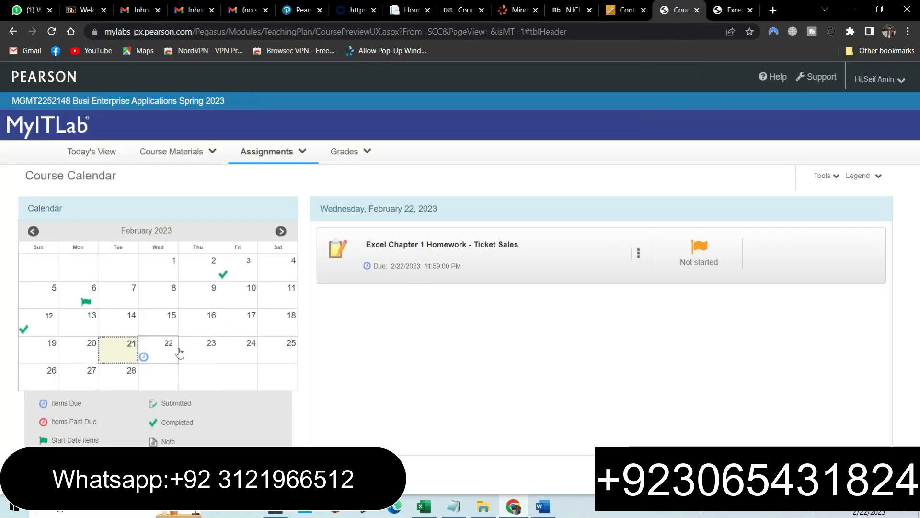
{"action": "left_click", "coordinate": [543, 508]}
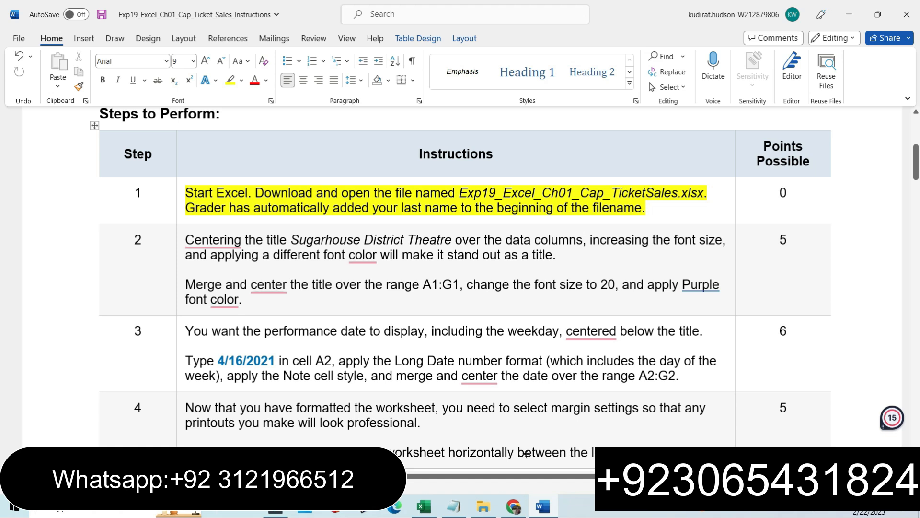
{"action": "left_click", "coordinate": [513, 505]}
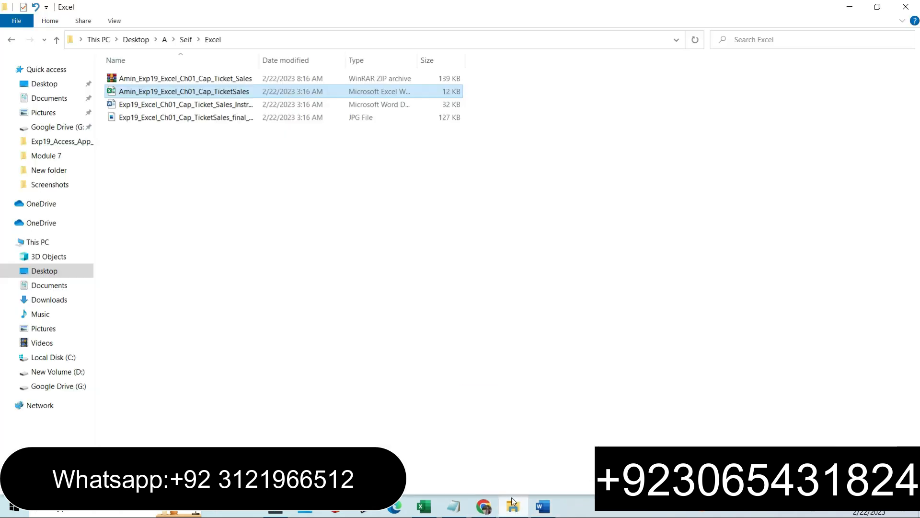
{"action": "double_click", "coordinate": [183, 92]}
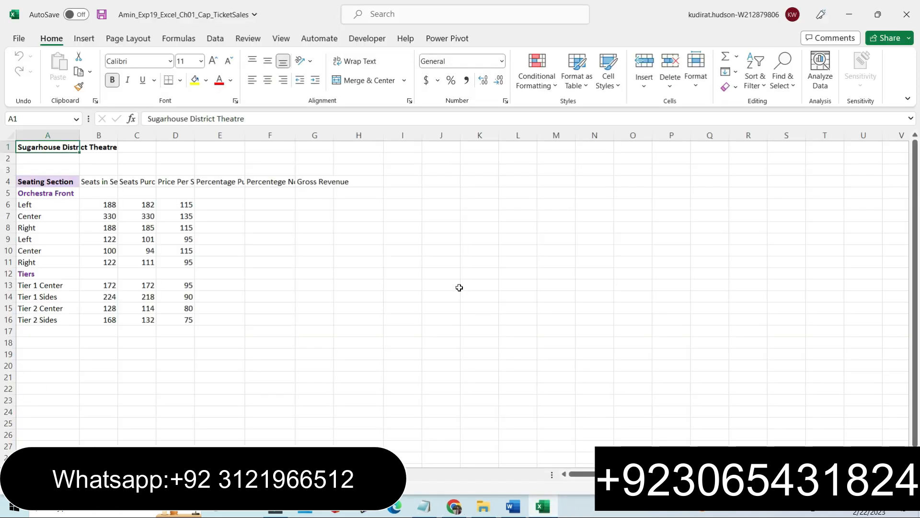
{"action": "left_click", "coordinate": [512, 506]}
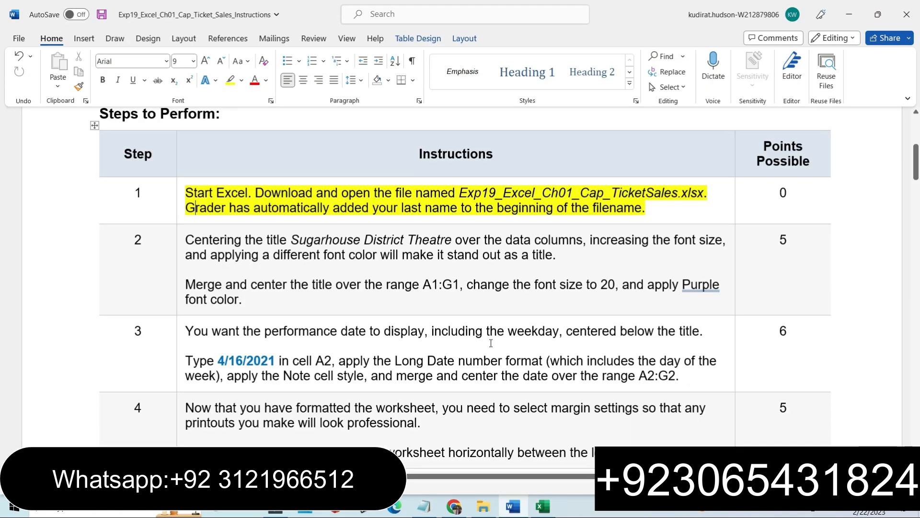
Highlight the Step 2 instructions in the instructions document in yellow.
{"action": "left_click", "coordinate": [181, 293]}
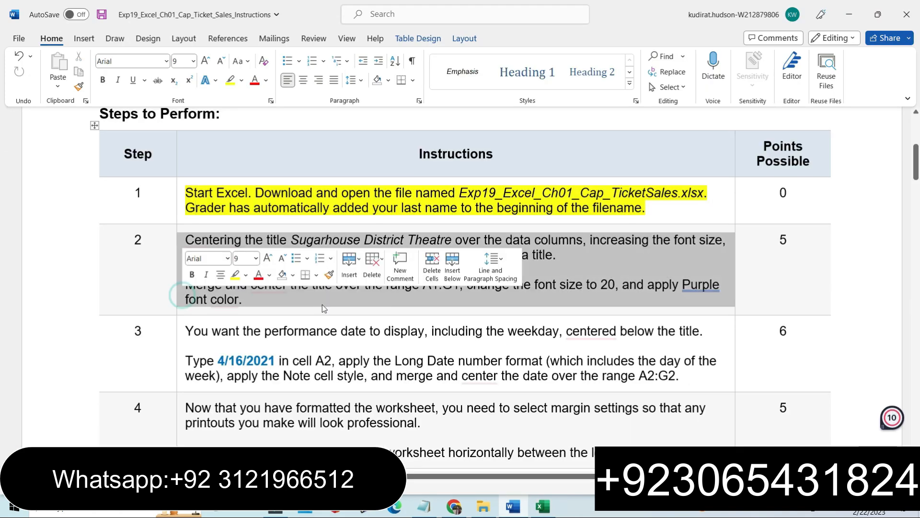
{"action": "scroll", "coordinate": [310, 119], "scroll_direction": "down", "scroll_amount": 1}
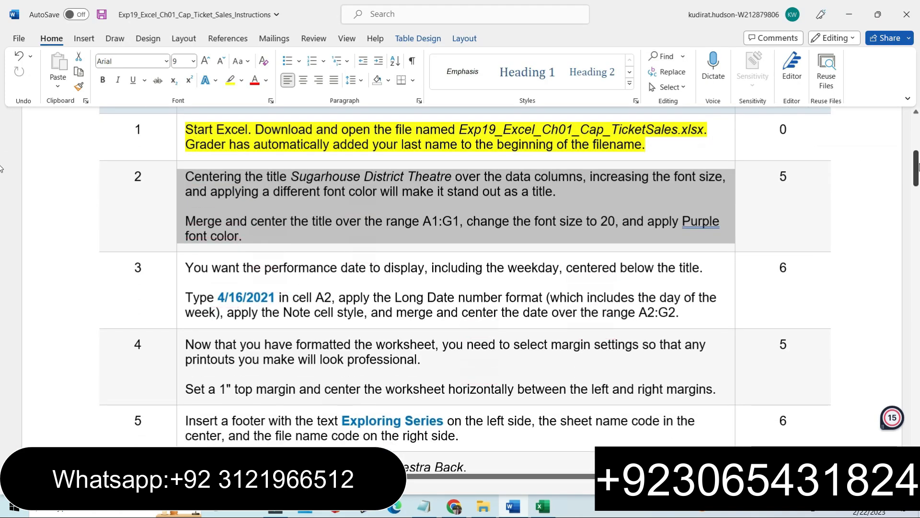
{"action": "left_click", "coordinate": [230, 80]}
{"action": "left_click", "coordinate": [285, 241]}
{"action": "left_click", "coordinate": [190, 183]}
{"action": "left_click", "coordinate": [187, 177]}
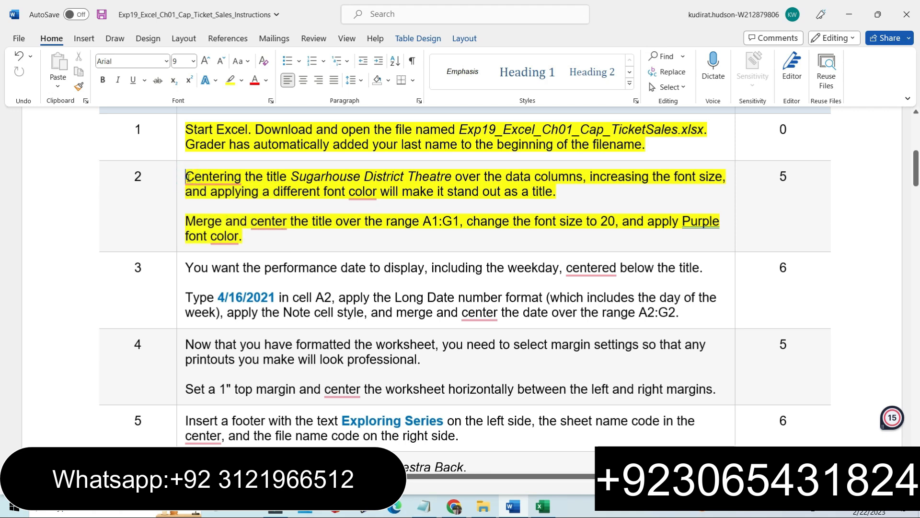
Center the Sugarhouse District Theatre title within cell A1.
{"action": "left_click_drag", "start_coordinate": [188, 177], "coordinate": [557, 192]}
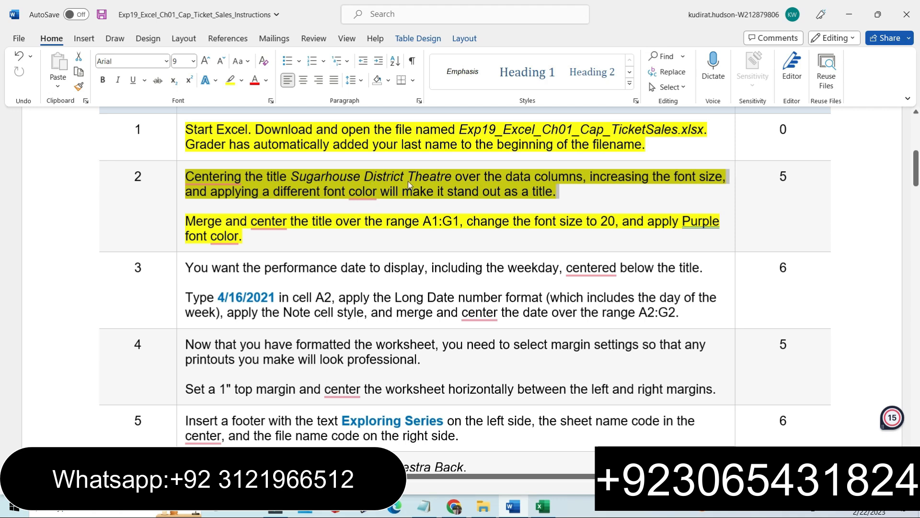
{"action": "left_click", "coordinate": [541, 509]}
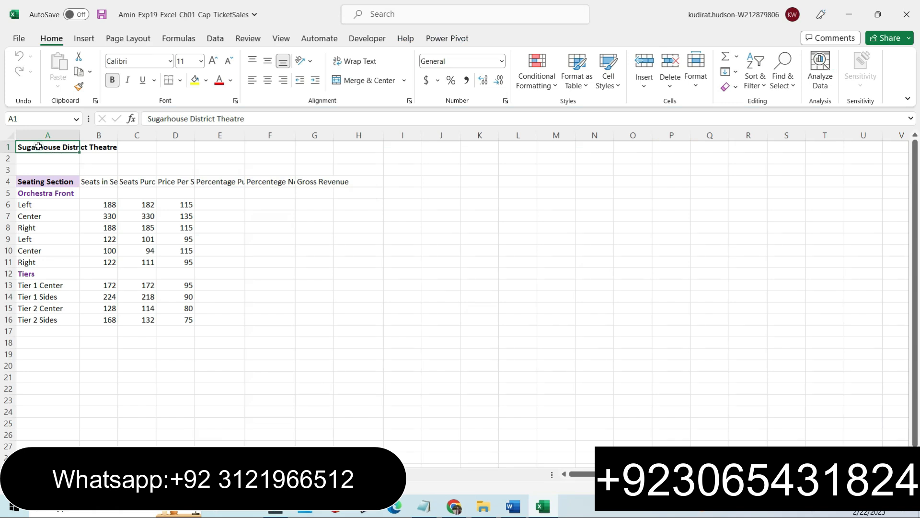
{"action": "left_click", "coordinate": [89, 148]}
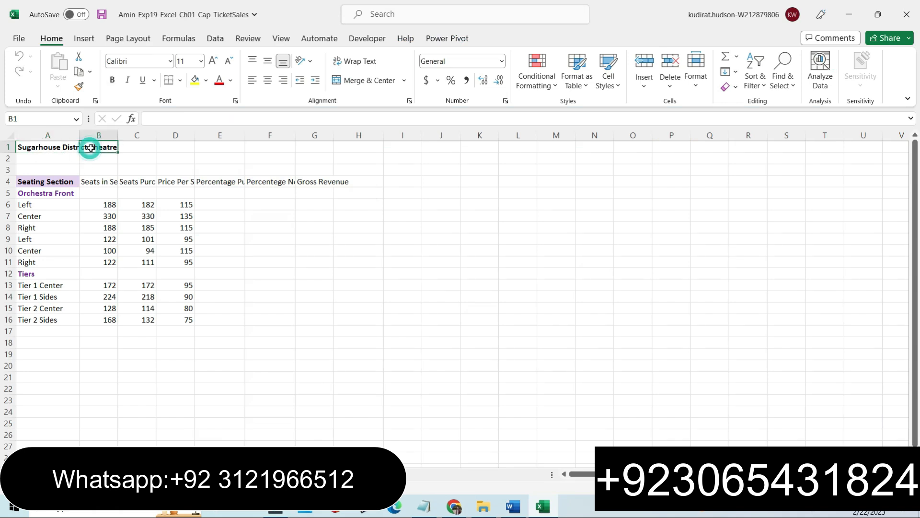
{"action": "left_click", "coordinate": [27, 148]}
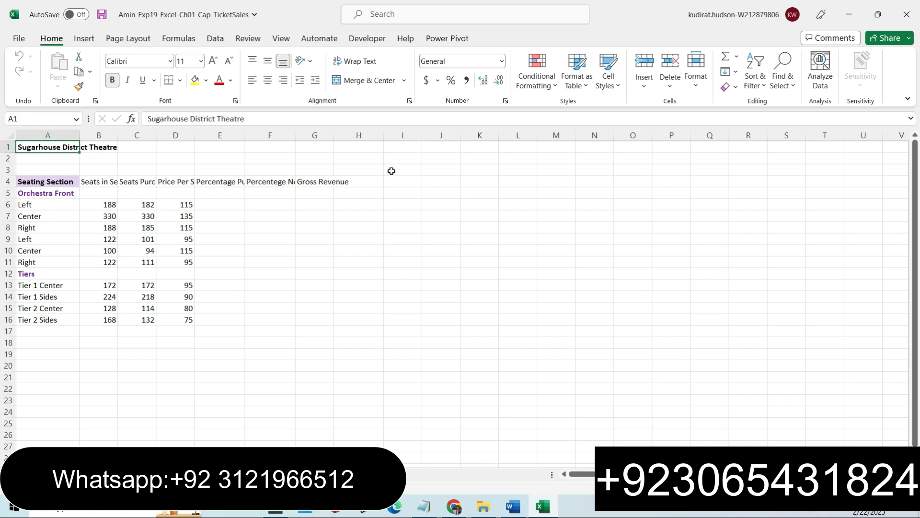
{"action": "left_click", "coordinate": [268, 80]}
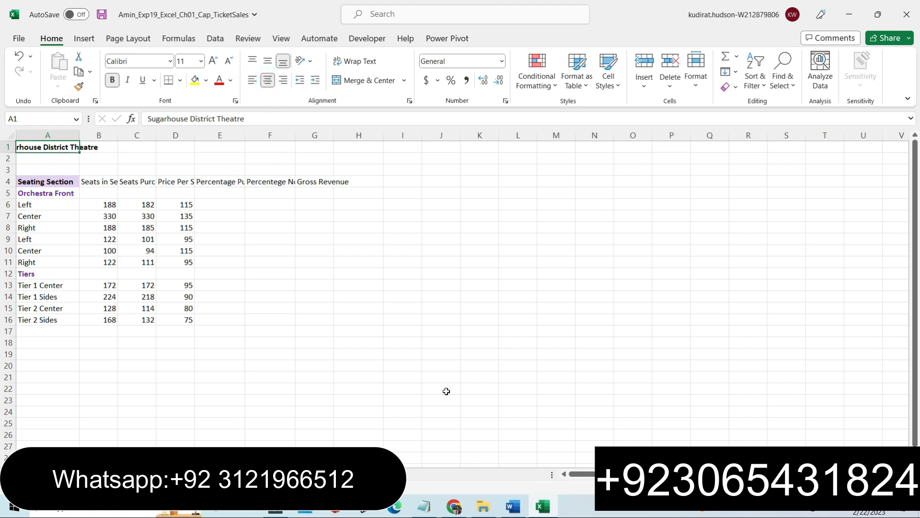
Read the Step 2 merge and center instruction in the instructions document.
{"action": "left_click", "coordinate": [510, 512]}
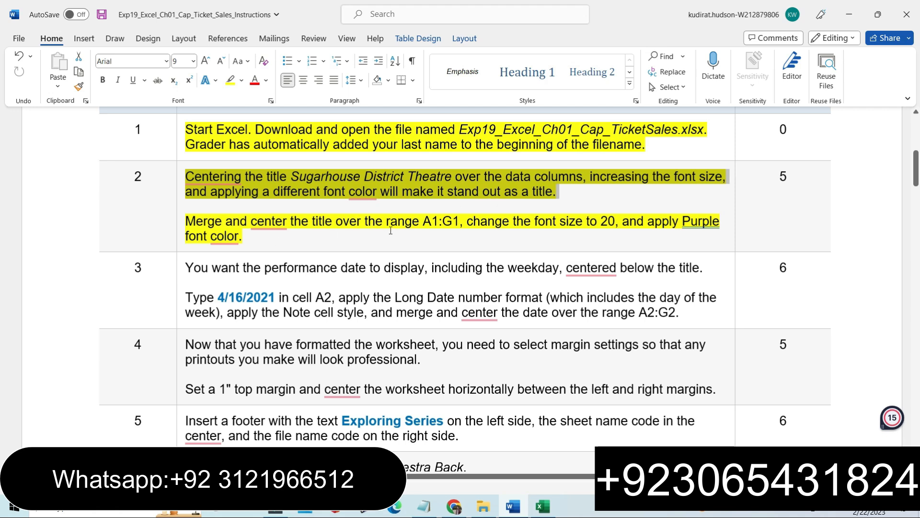
{"action": "right_click", "coordinate": [220, 236]}
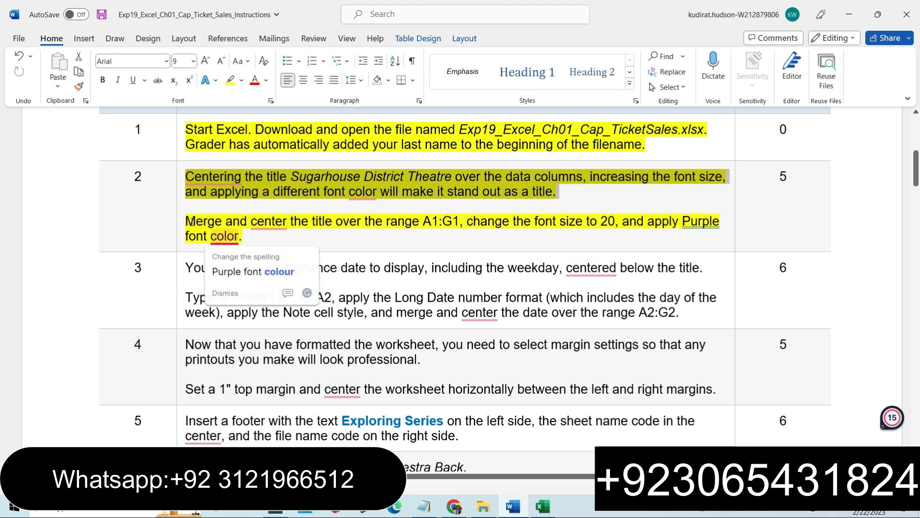
{"action": "left_click_drag", "start_coordinate": [186, 219], "coordinate": [253, 237]}
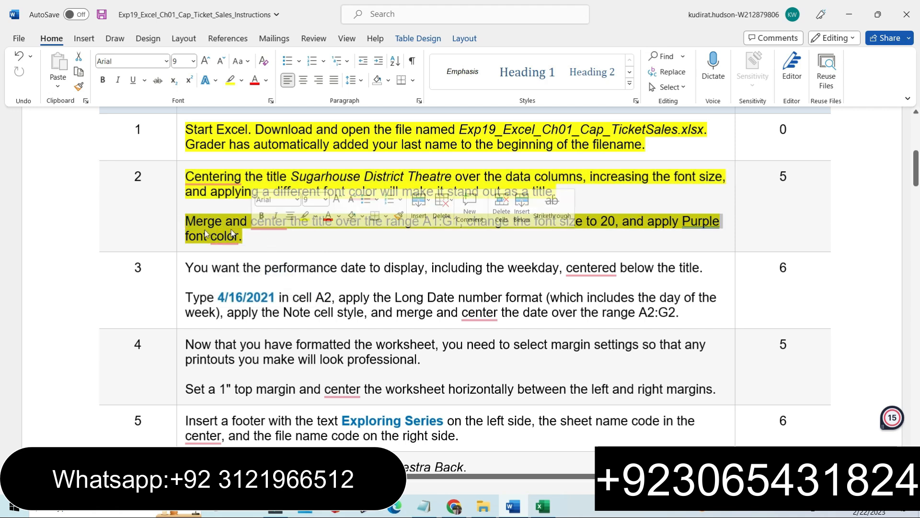
{"action": "left_click", "coordinate": [290, 242]}
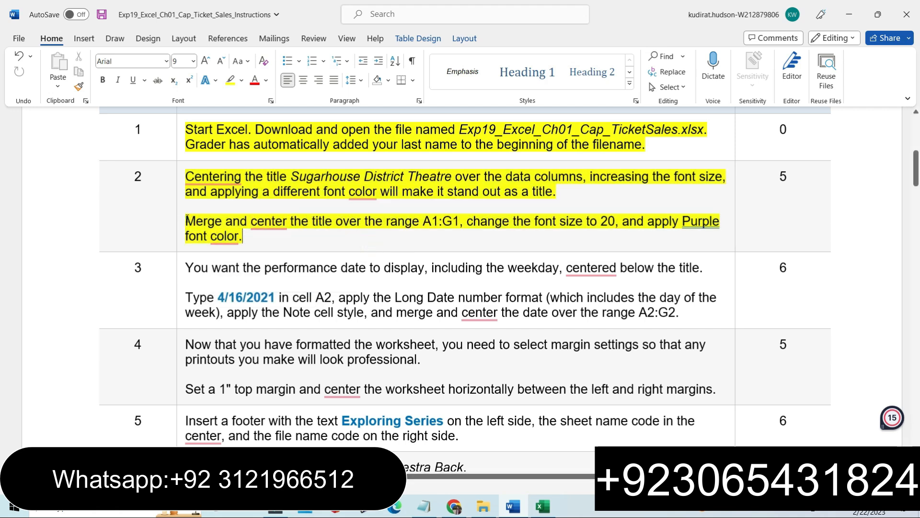
{"action": "left_click_drag", "start_coordinate": [187, 220], "coordinate": [251, 236]}
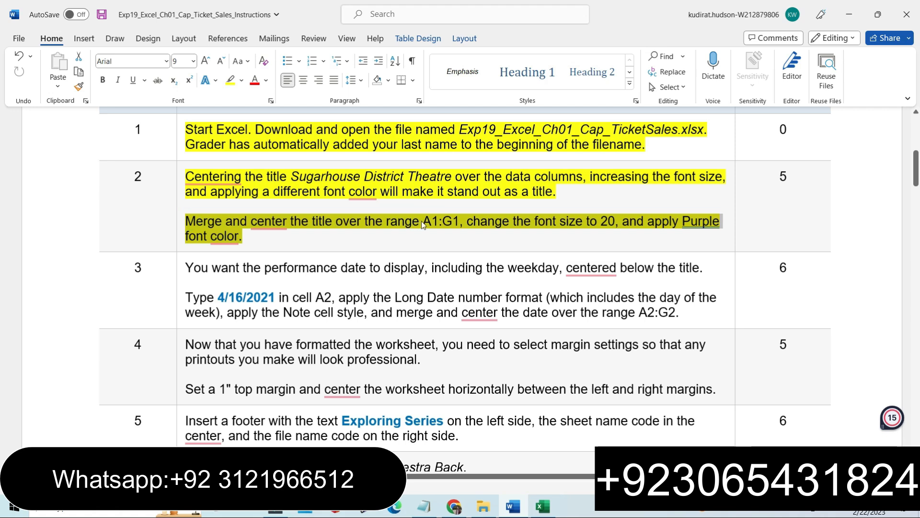
Undo the centering of the title in cell A1.
{"action": "left_click", "coordinate": [542, 505]}
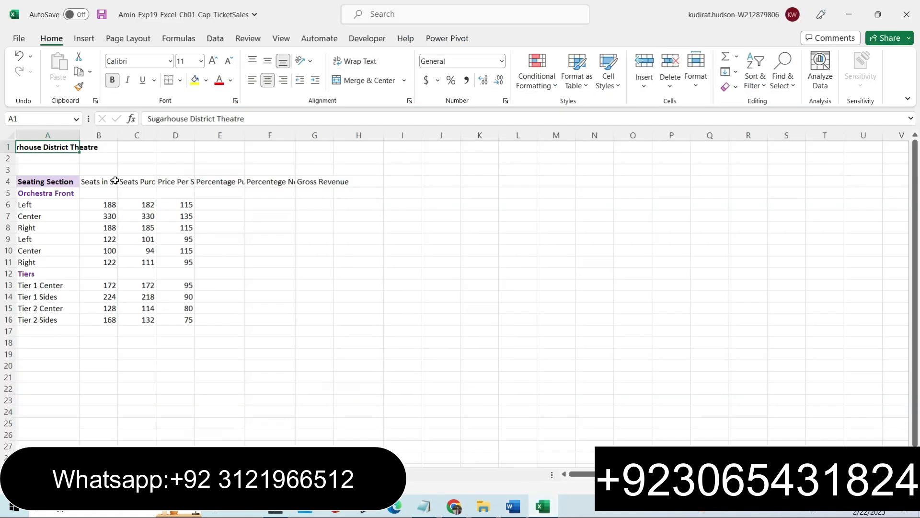
{"action": "key", "text": "ctrl+z"}
Merge and center the title across the range A1:G1.
{"action": "left_click_drag", "start_coordinate": [37, 147], "coordinate": [309, 148]}
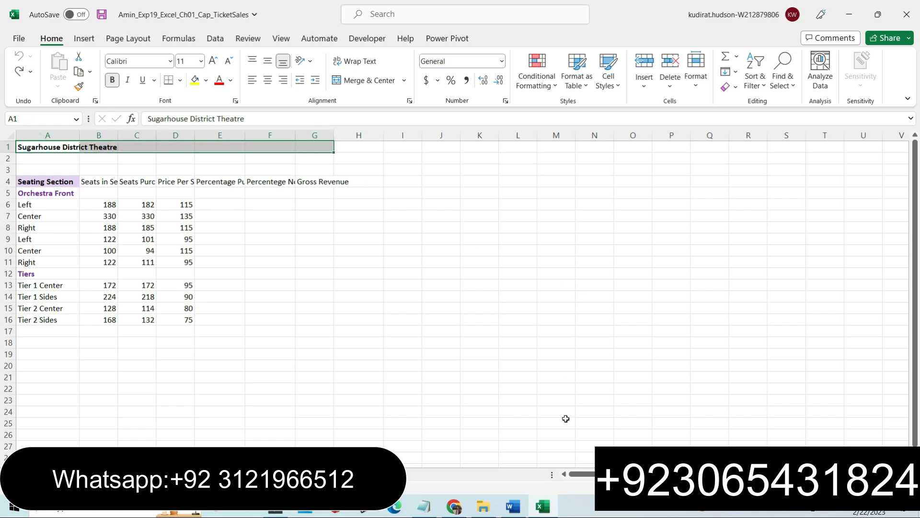
{"action": "left_click", "coordinate": [523, 513]}
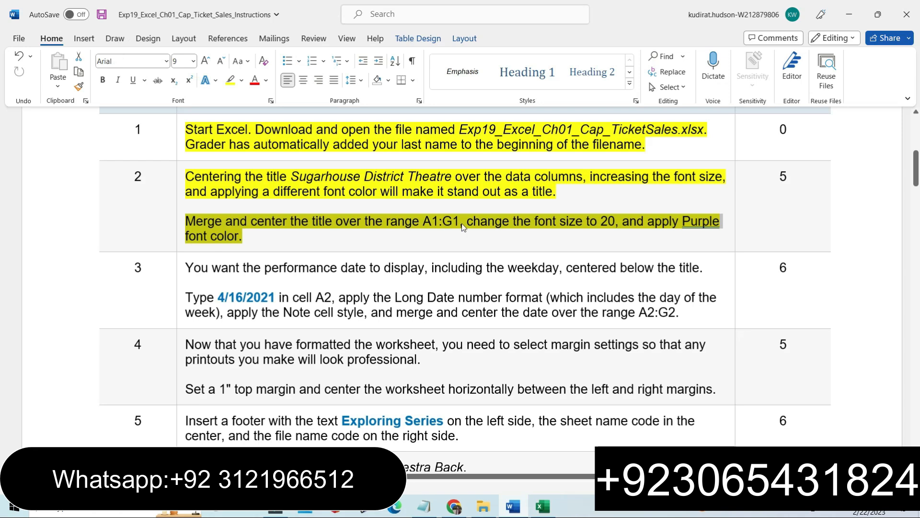
{"action": "left_click", "coordinate": [543, 506]}
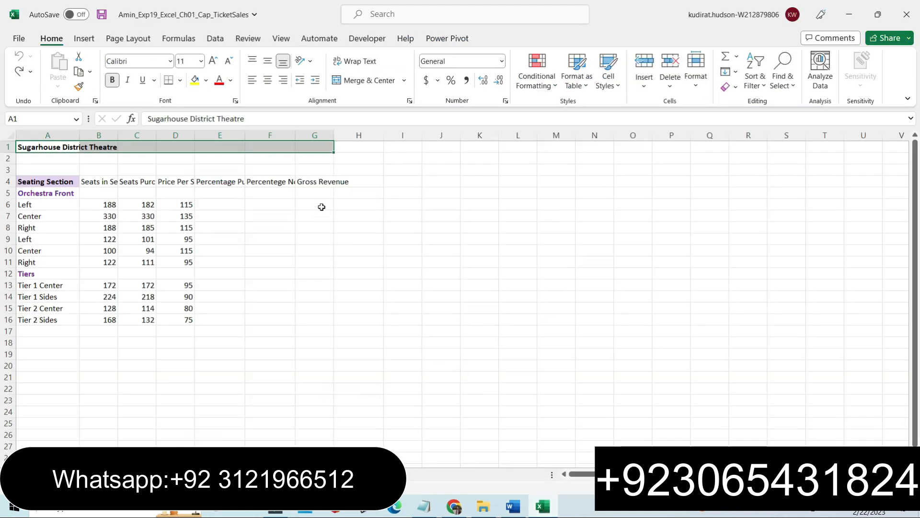
{"action": "left_click", "coordinate": [404, 80]}
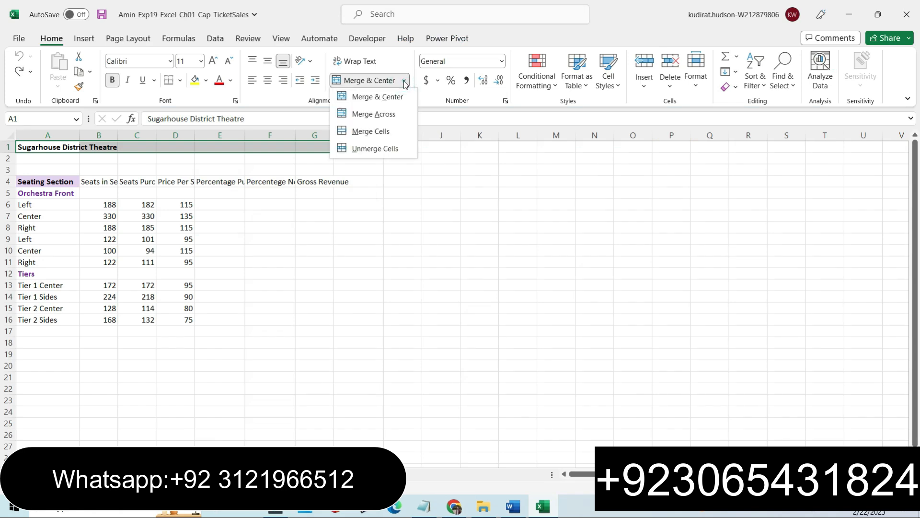
{"action": "left_click", "coordinate": [365, 97]}
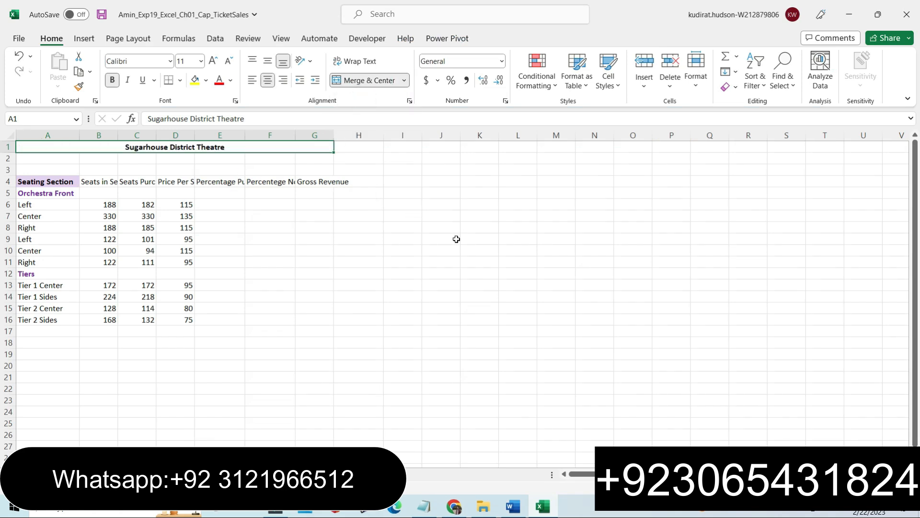
Select the Step 2 merge and font instruction paragraph in the instructions document.
{"action": "left_click", "coordinate": [509, 509]}
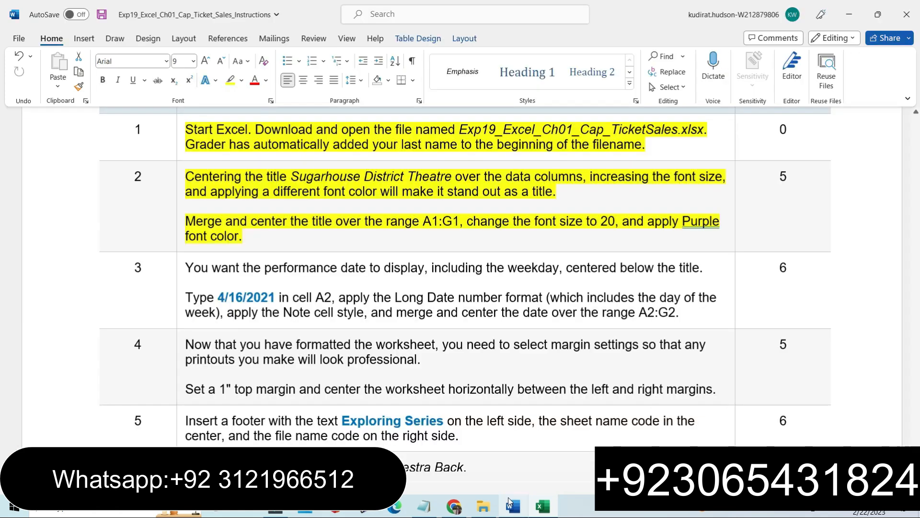
{"action": "triple_click", "coordinate": [564, 233]}
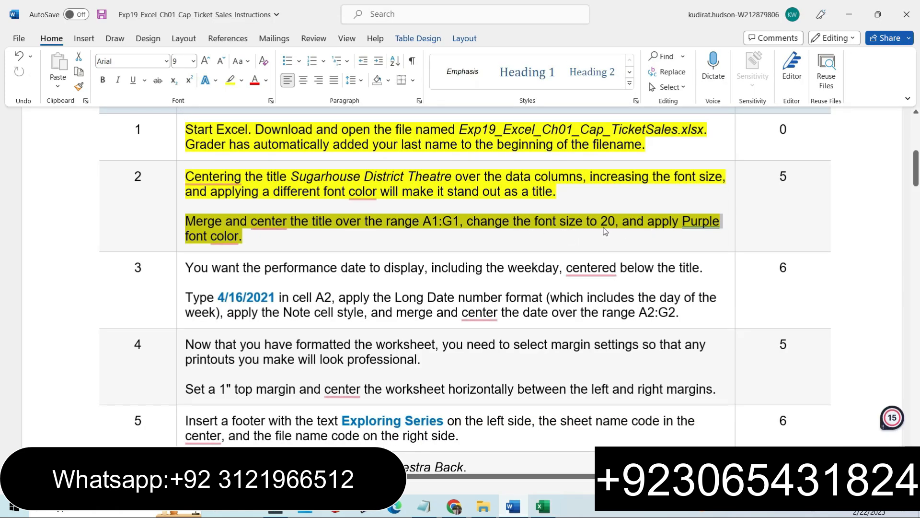
Set the merged title's font size to 20.
{"action": "left_click", "coordinate": [542, 507]}
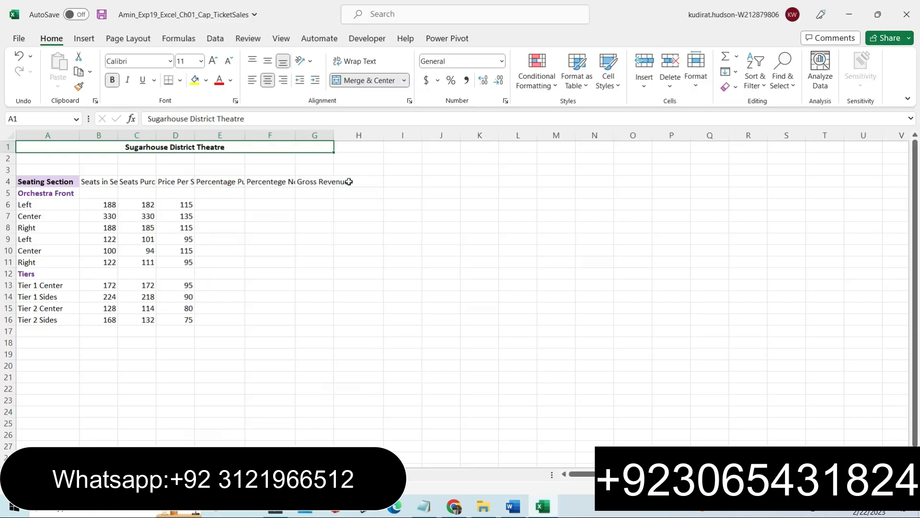
{"action": "left_click", "coordinate": [200, 61]}
{"action": "left_click", "coordinate": [186, 186]}
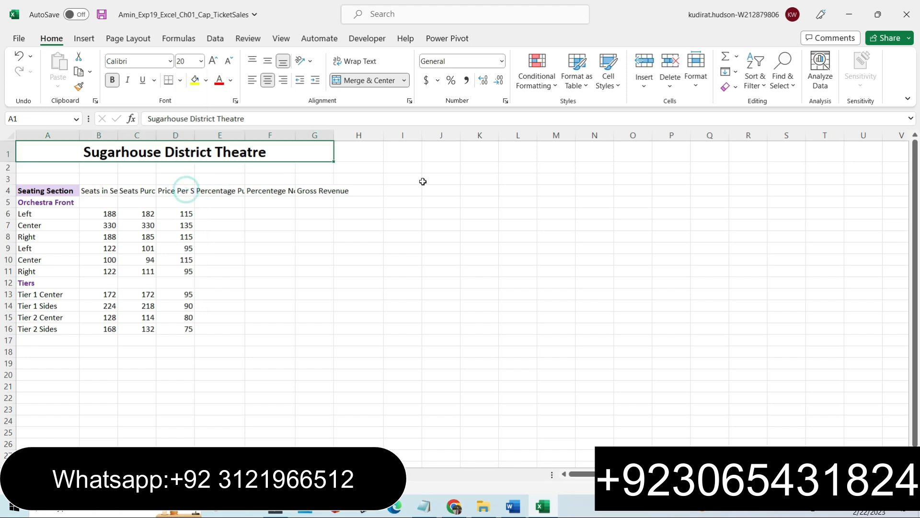
Apply Purple font color to the title and save the workbook.
{"action": "left_click", "coordinate": [231, 80]}
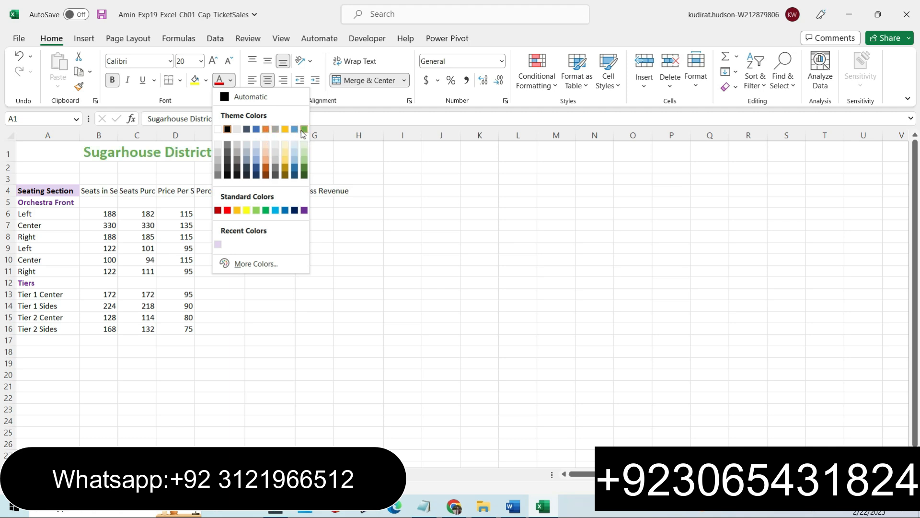
{"action": "left_click", "coordinate": [305, 211]}
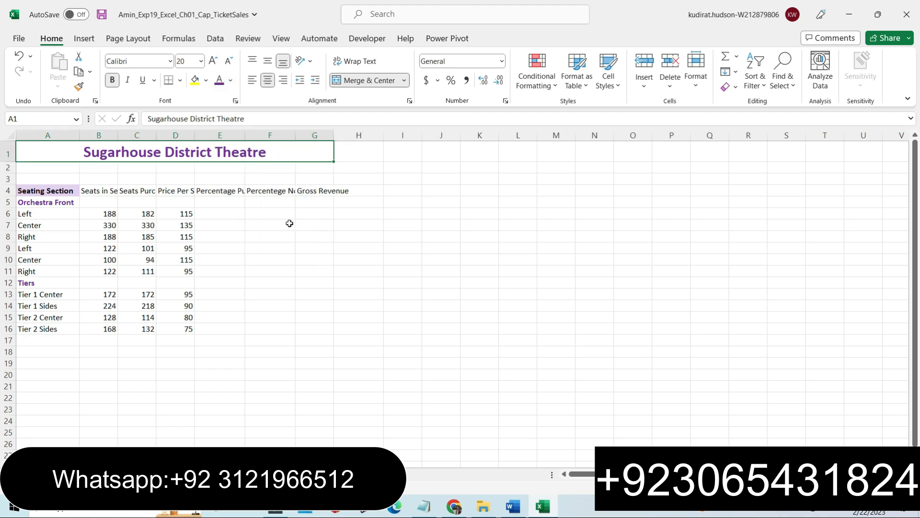
{"action": "left_click", "coordinate": [346, 167]}
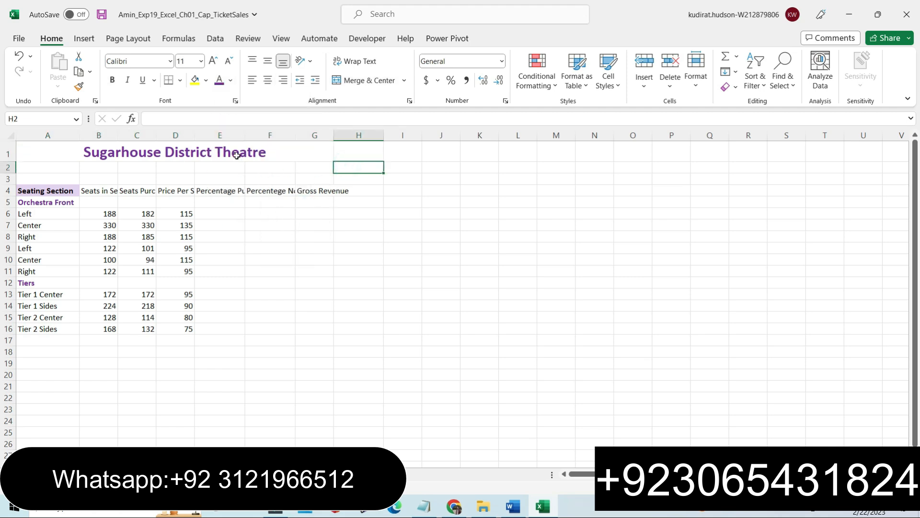
{"action": "left_click", "coordinate": [101, 16]}
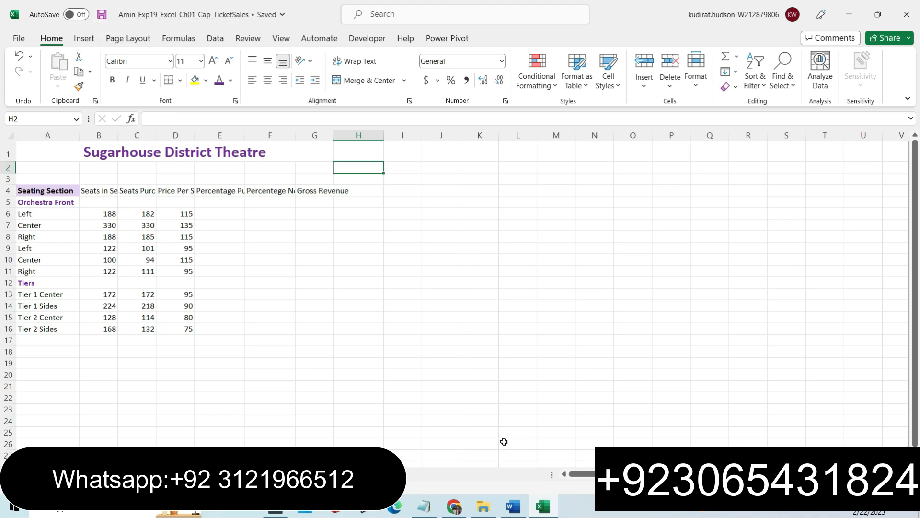
Highlight the Step 3 instructions in yellow in the instructions document.
{"action": "left_click", "coordinate": [513, 506]}
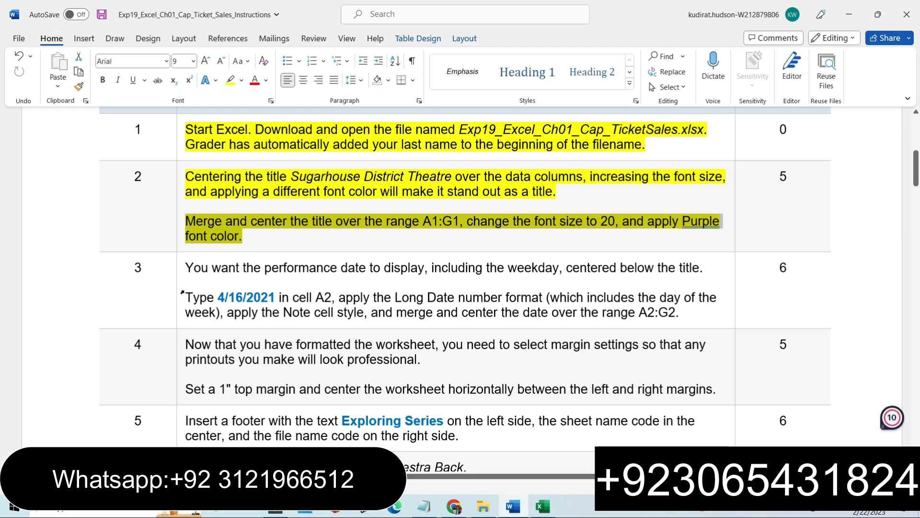
{"action": "left_click", "coordinate": [182, 293]}
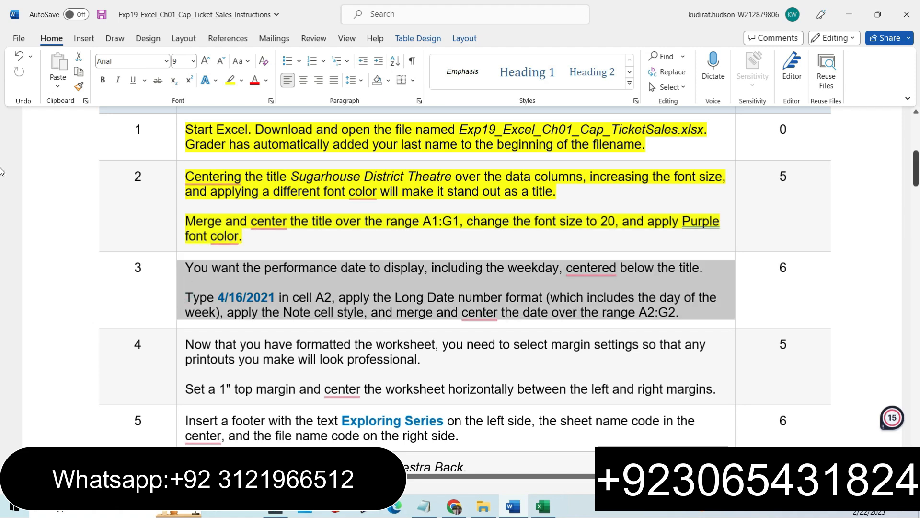
{"action": "scroll", "coordinate": [1, 171], "scroll_direction": "down", "scroll_amount": 2}
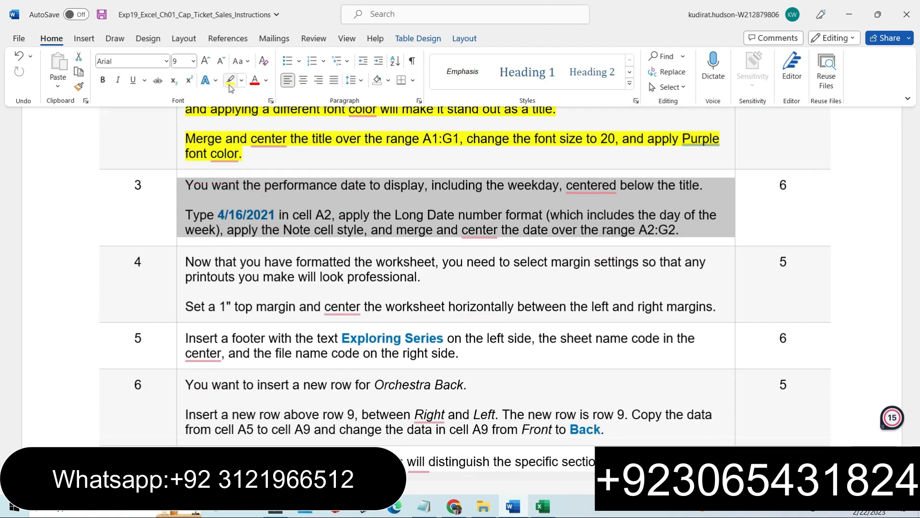
{"action": "left_click", "coordinate": [230, 80]}
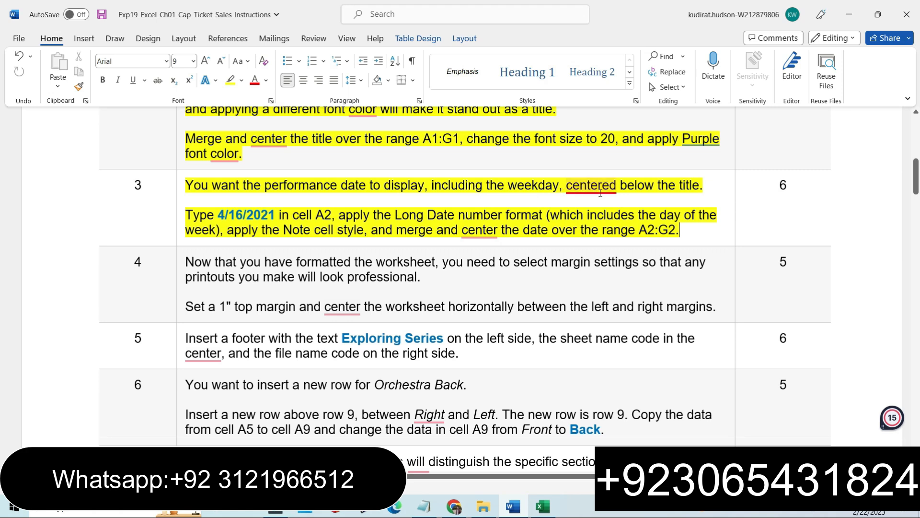
Copy the date 4/16/2021 from the Step 3 instructions.
{"action": "left_click_drag", "start_coordinate": [185, 215], "coordinate": [686, 234]}
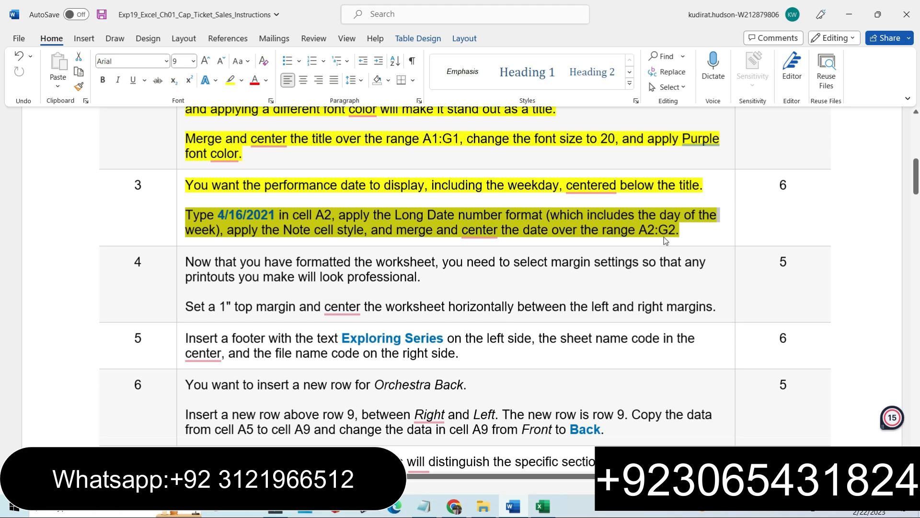
{"action": "left_click", "coordinate": [237, 217]}
{"action": "left_click_drag", "start_coordinate": [218, 215], "coordinate": [258, 211]}
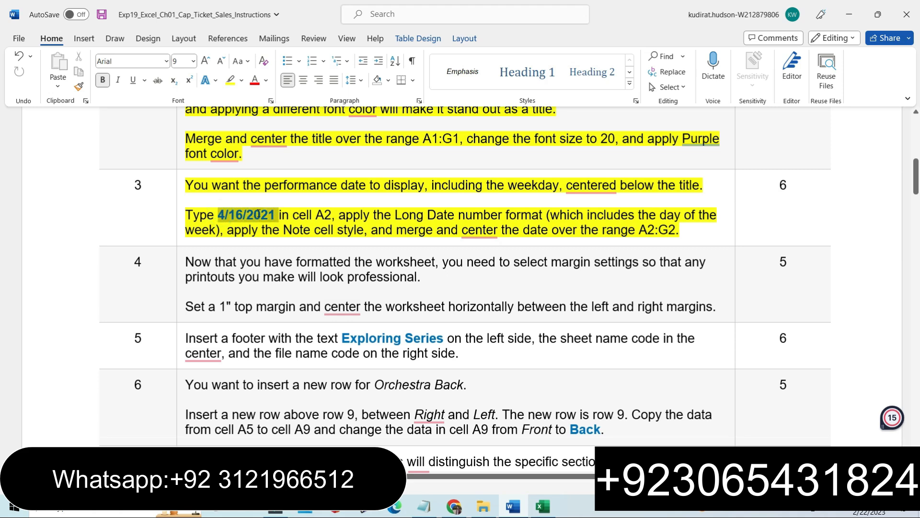
{"action": "right_click", "coordinate": [262, 214]}
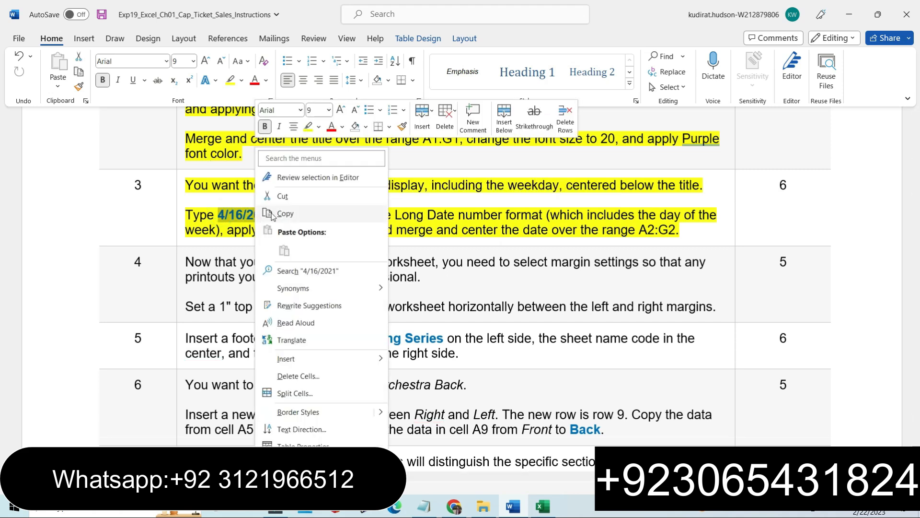
{"action": "left_click", "coordinate": [271, 213]}
Paste the date 4/16/2021 into cell A2 of the worksheet.
{"action": "left_click", "coordinate": [543, 506]}
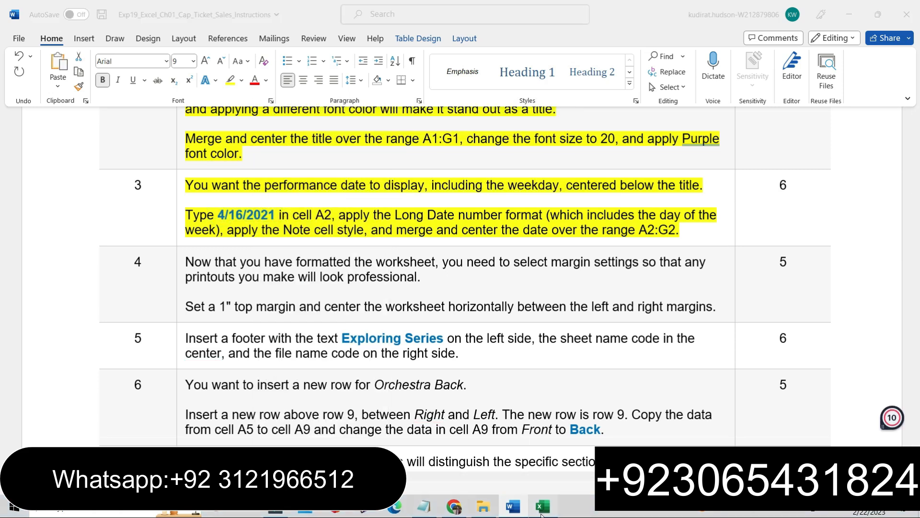
{"action": "left_click", "coordinate": [35, 168]}
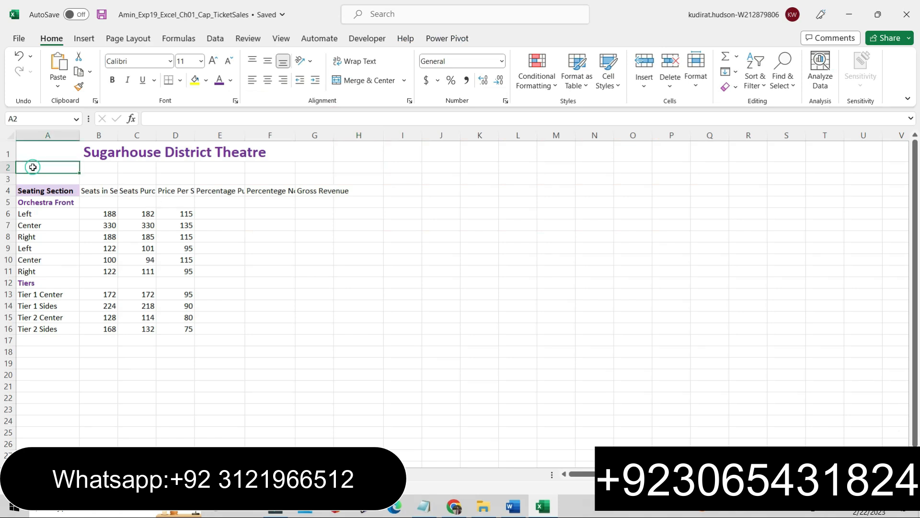
{"action": "left_click", "coordinate": [168, 117]}
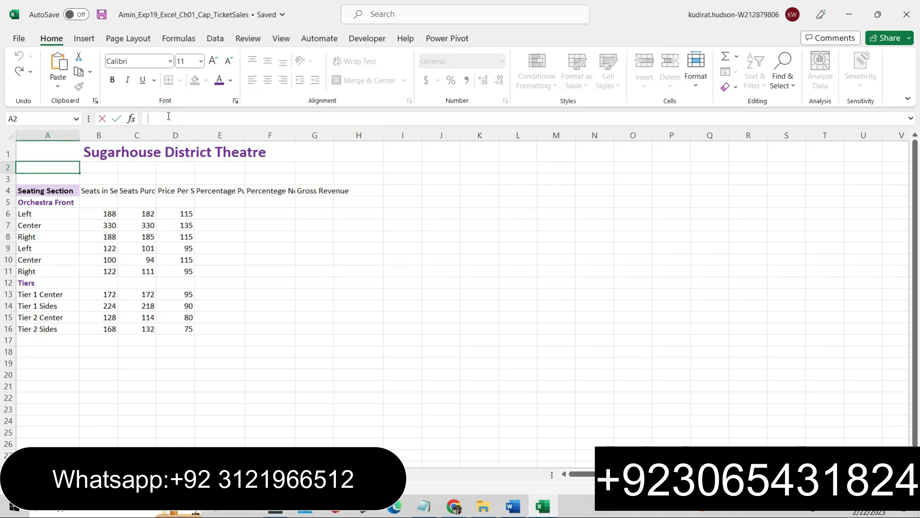
{"action": "key", "text": "ctrl+v"}
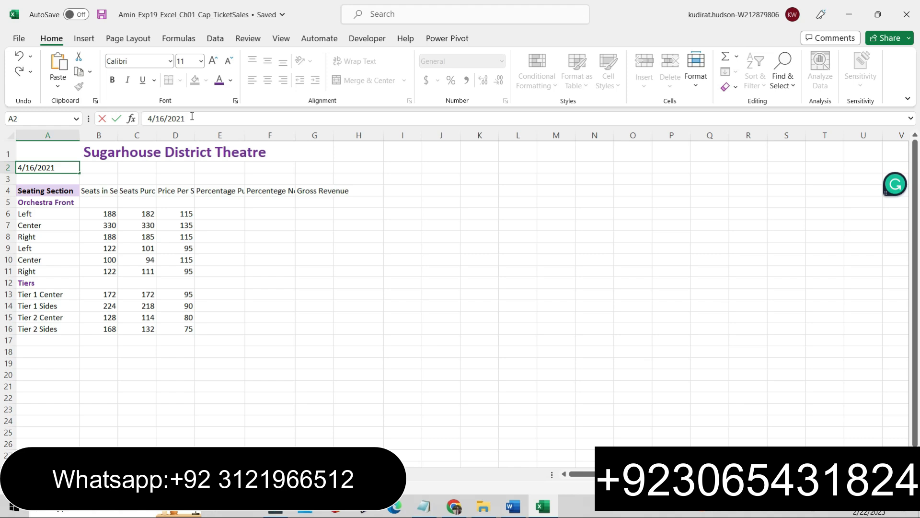
{"action": "key", "text": "Return"}
Apply the Wednesday, March 14, 2012 date format to cell A2, as the Long Date instruction requires.
{"action": "left_click", "coordinate": [511, 506]}
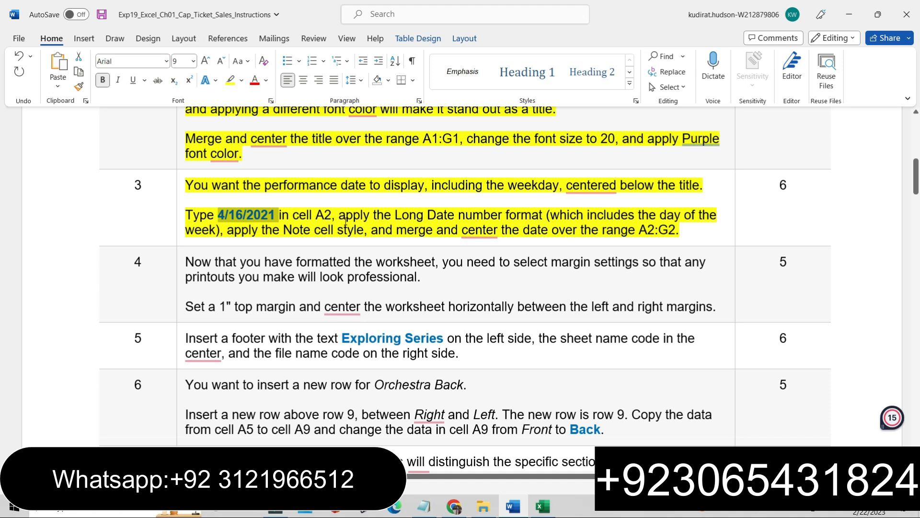
{"action": "left_click_drag", "start_coordinate": [341, 211], "coordinate": [441, 205]}
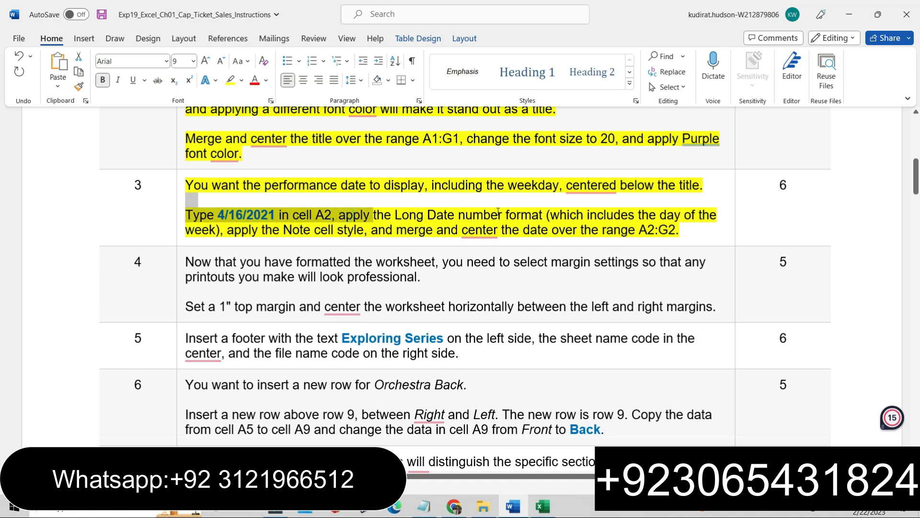
{"action": "left_click_drag", "start_coordinate": [498, 212], "coordinate": [537, 217]}
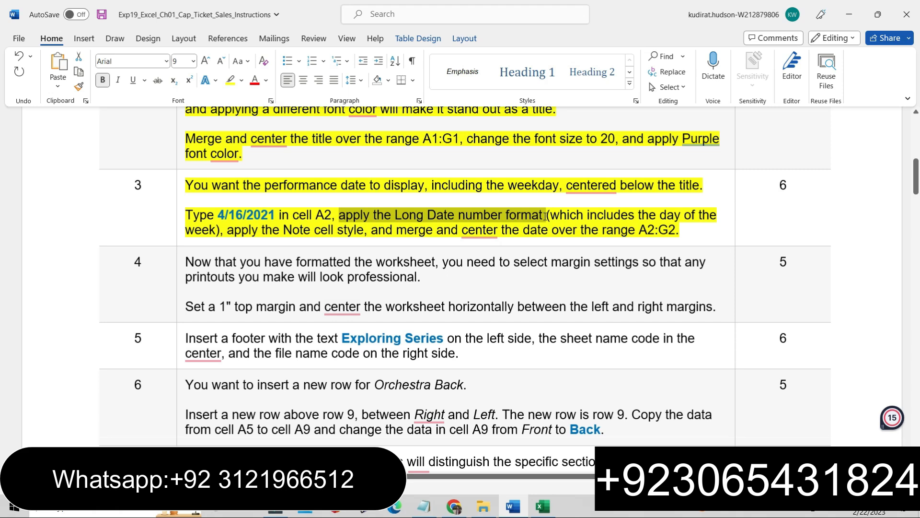
{"action": "left_click", "coordinate": [543, 506]}
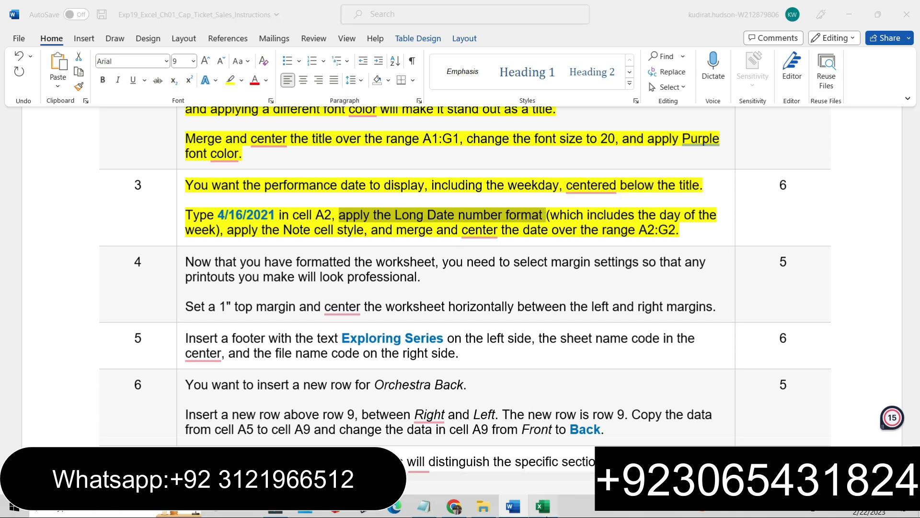
{"action": "left_click", "coordinate": [48, 165]}
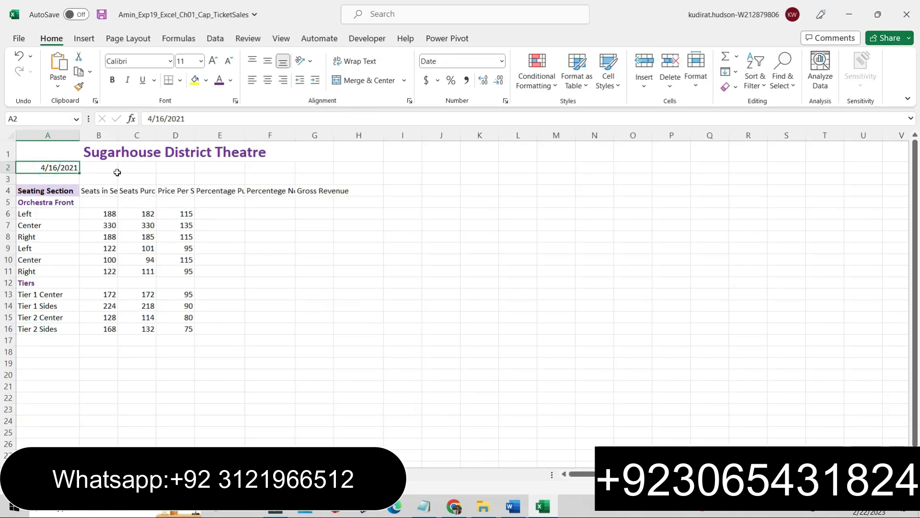
{"action": "left_click", "coordinate": [505, 101]}
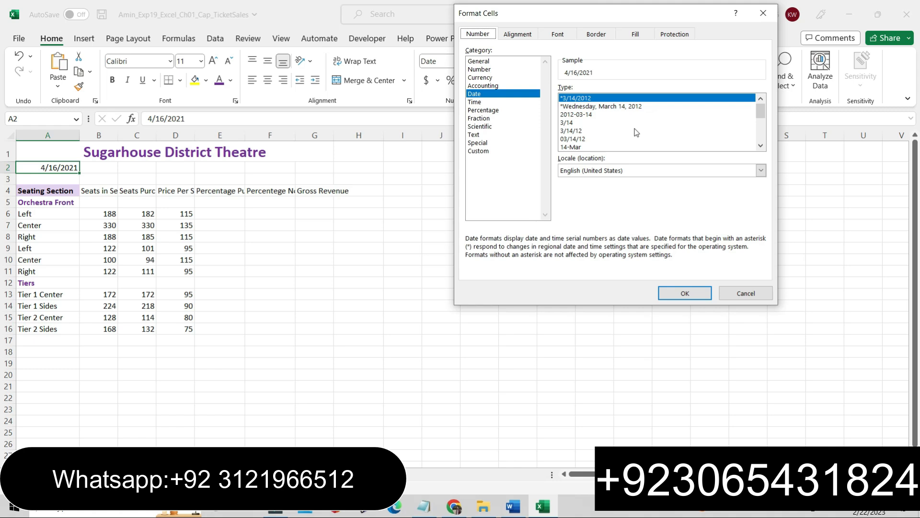
{"action": "left_click", "coordinate": [763, 146]}
{"action": "left_click", "coordinate": [763, 146]}
{"action": "left_click", "coordinate": [763, 146]}
{"action": "left_click", "coordinate": [764, 146]}
{"action": "left_click", "coordinate": [763, 145]}
{"action": "left_click", "coordinate": [763, 146]}
{"action": "left_click", "coordinate": [763, 146]}
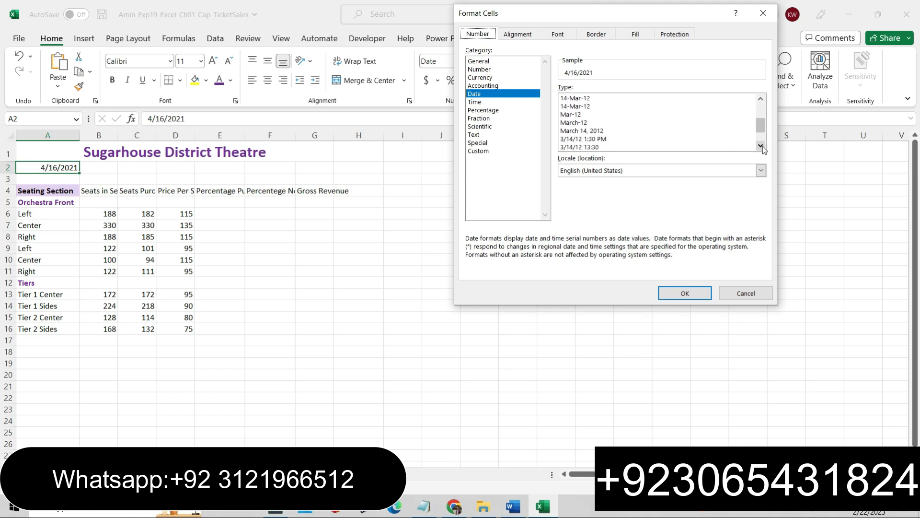
{"action": "left_click", "coordinate": [513, 506]}
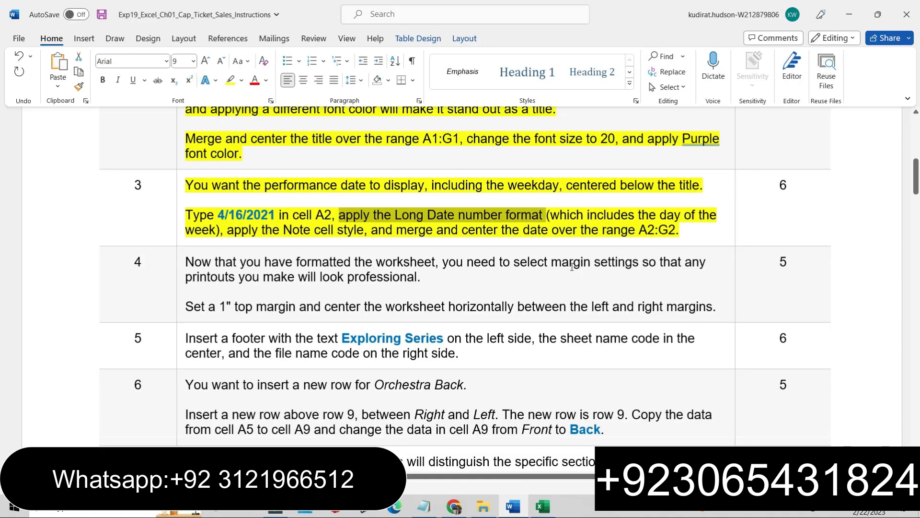
{"action": "left_click", "coordinate": [543, 505]}
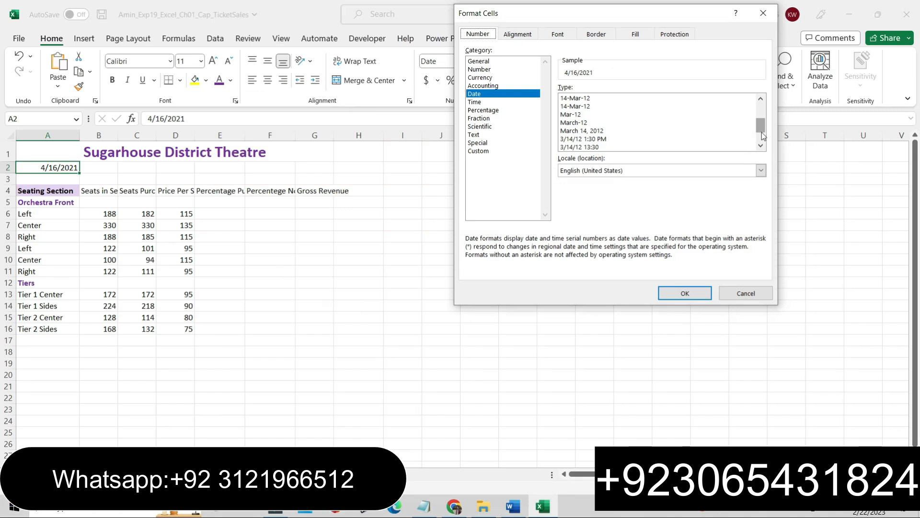
{"action": "left_click_drag", "start_coordinate": [760, 133], "coordinate": [759, 110]}
{"action": "left_click", "coordinate": [605, 106]}
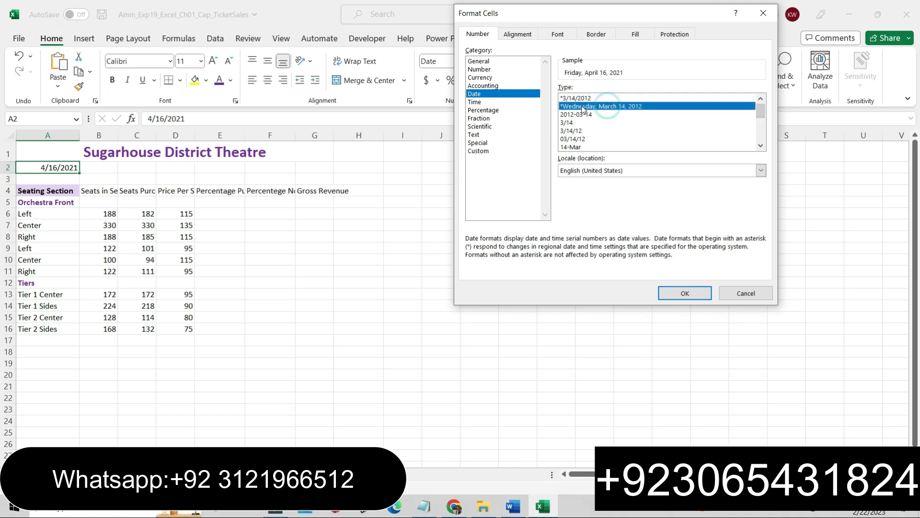
{"action": "left_click", "coordinate": [675, 292]}
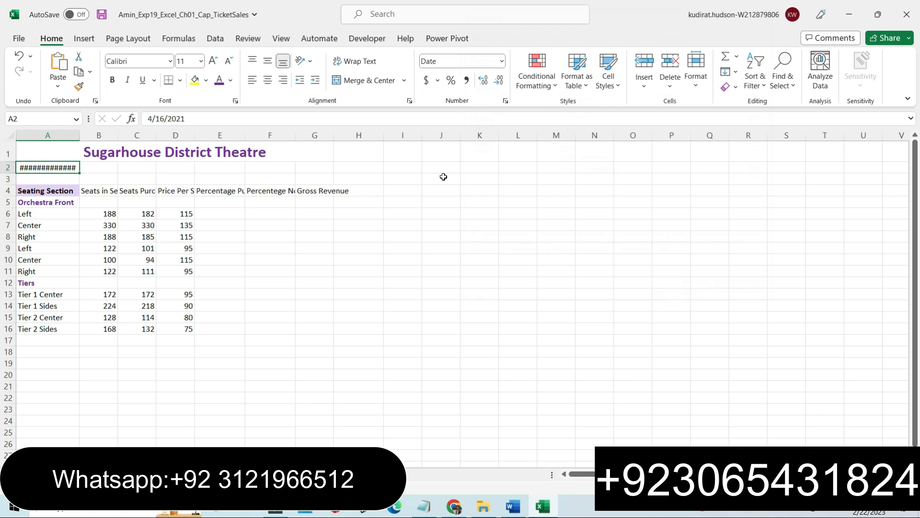
Reapply the Long Date number format and apply the Note cell style to cell A2.
{"action": "left_click", "coordinate": [502, 61]}
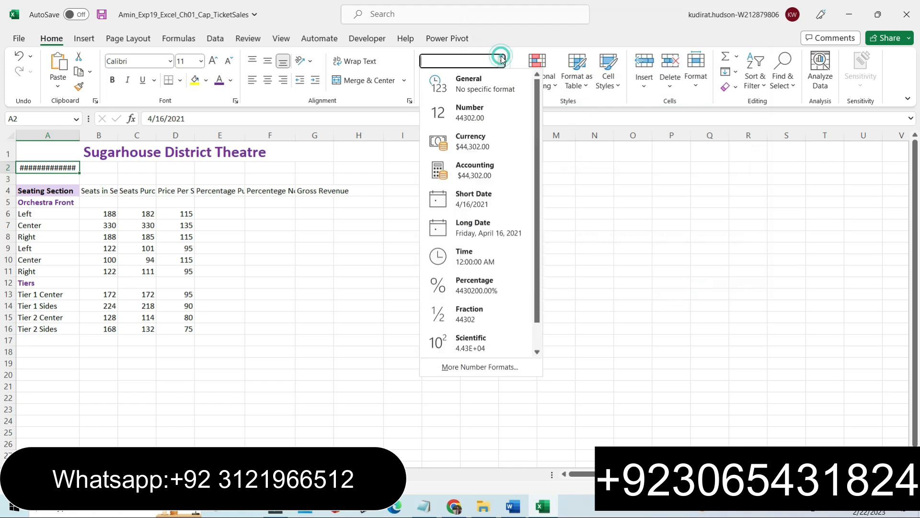
{"action": "left_click", "coordinate": [470, 231]}
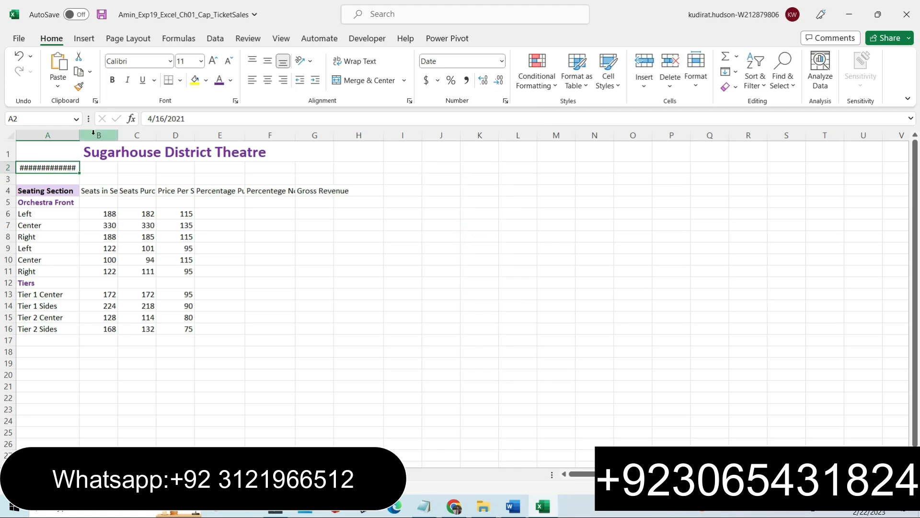
{"action": "left_click", "coordinate": [513, 508]}
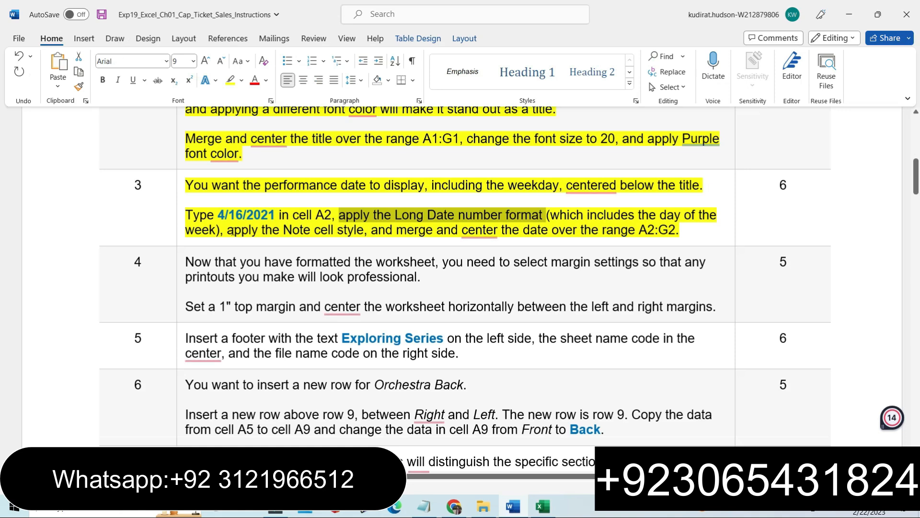
{"action": "left_click_drag", "start_coordinate": [226, 230], "coordinate": [687, 230]}
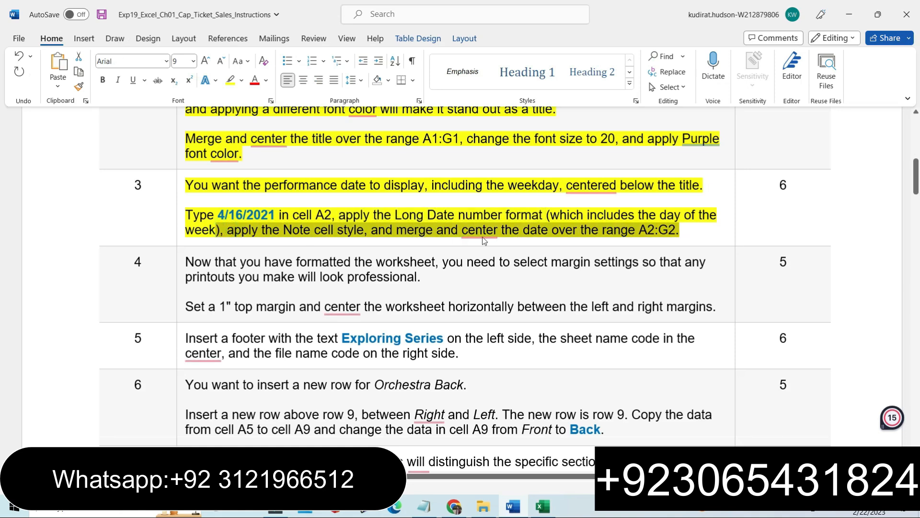
{"action": "left_click", "coordinate": [544, 506]}
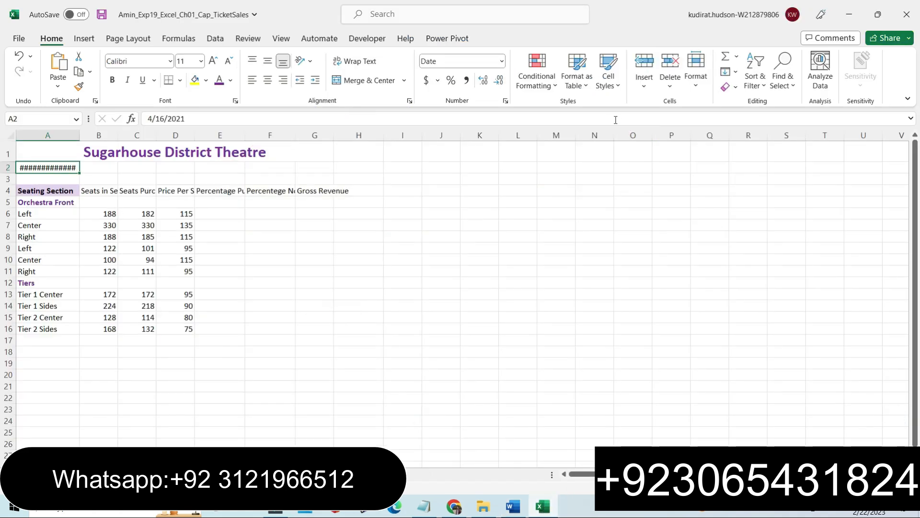
{"action": "left_click", "coordinate": [611, 81]}
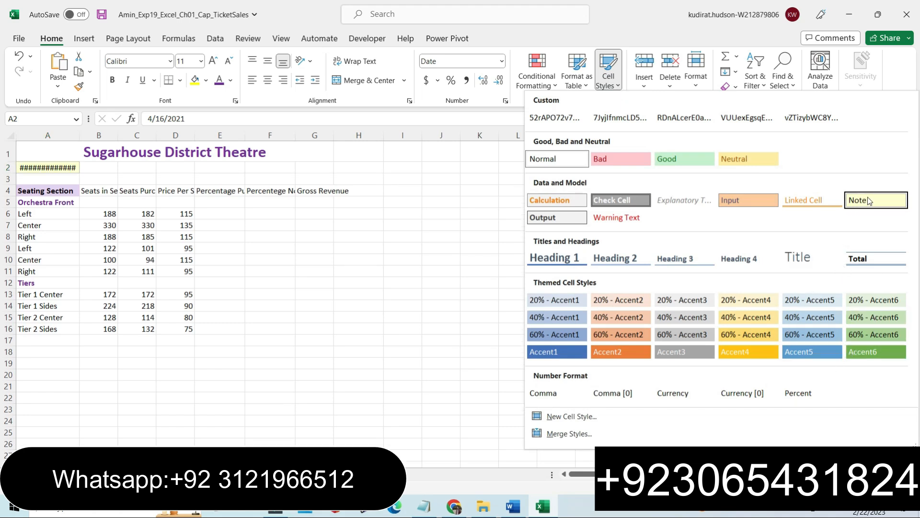
{"action": "left_click", "coordinate": [868, 199]}
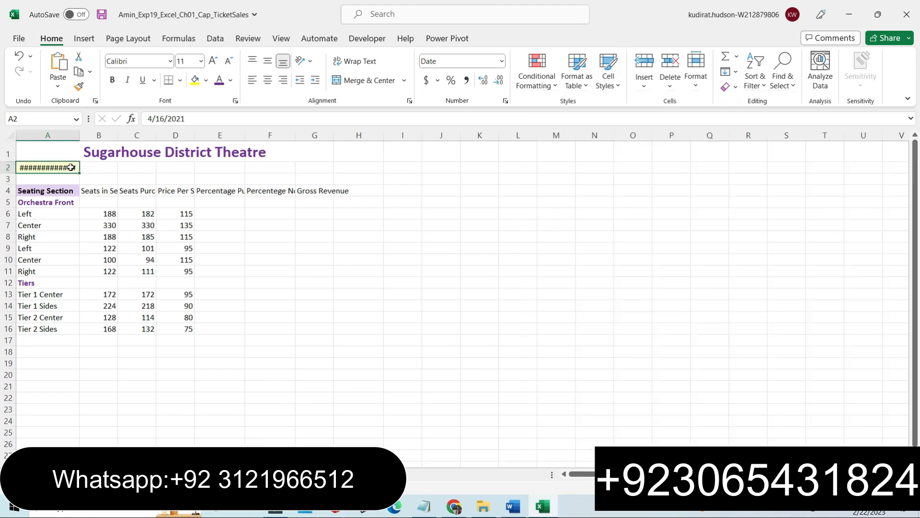
Merge and center the date across the range A2:G2.
{"action": "left_click_drag", "start_coordinate": [62, 166], "coordinate": [321, 166]}
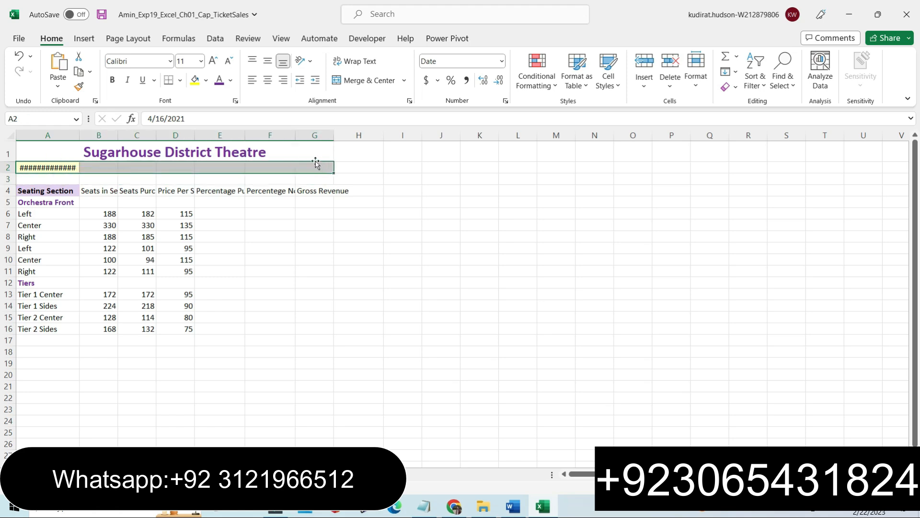
{"action": "left_click", "coordinate": [405, 80]}
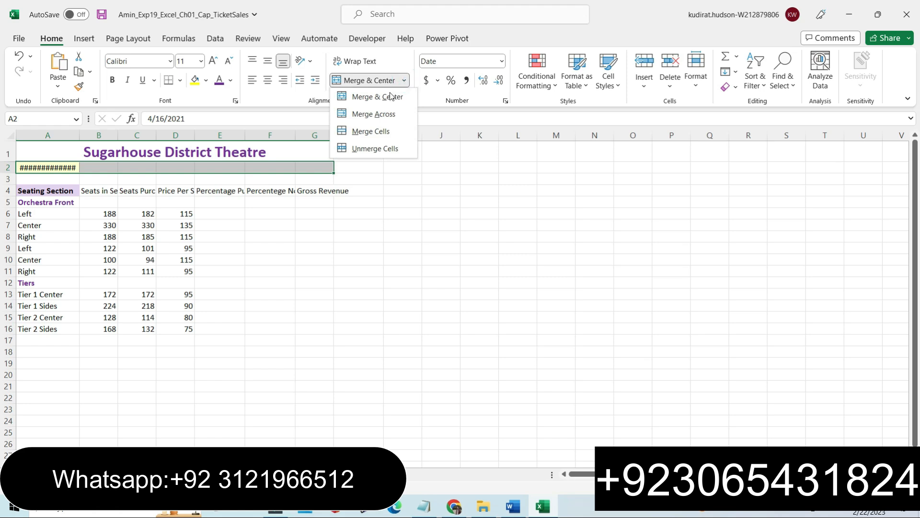
{"action": "left_click", "coordinate": [364, 98]}
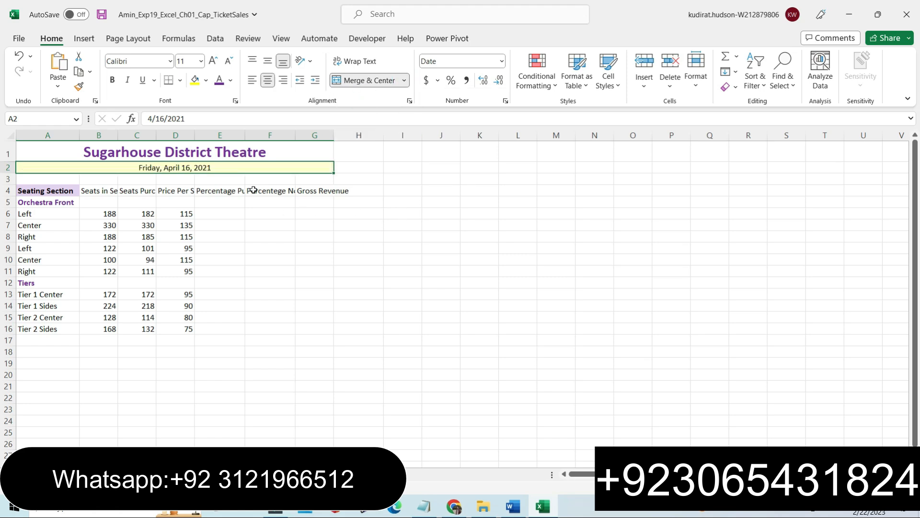
{"action": "left_click", "coordinate": [401, 225]}
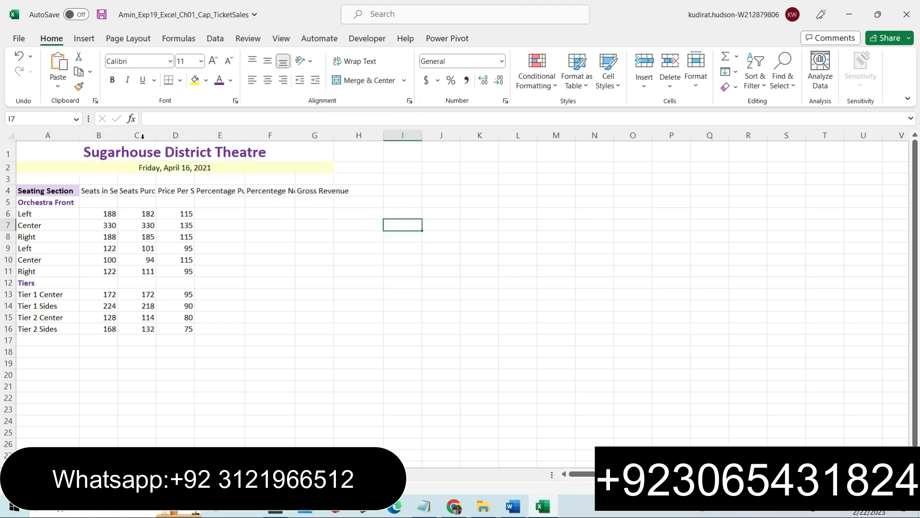
Highlight the Step 4 margin instructions in yellow in the instructions document and read them.
{"action": "left_click", "coordinate": [102, 14]}
{"action": "left_click", "coordinate": [513, 506]}
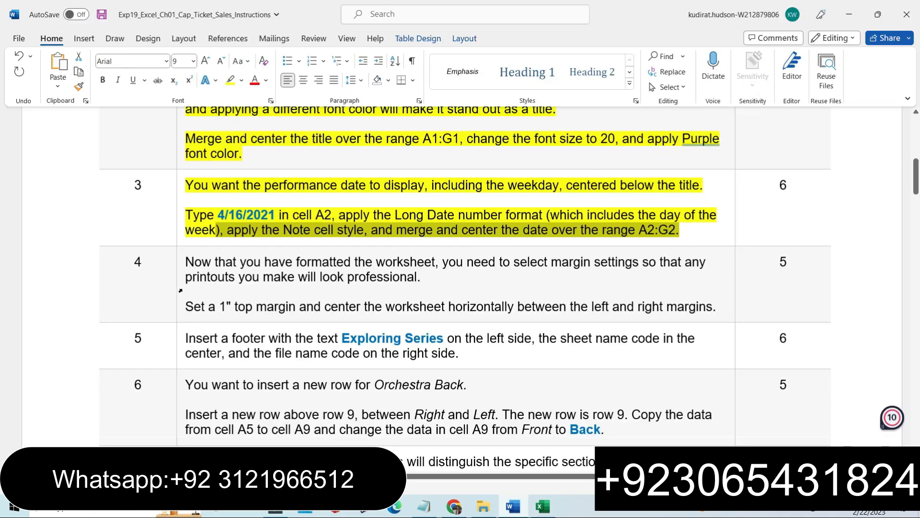
{"action": "left_click", "coordinate": [182, 290]}
{"action": "left_click", "coordinate": [234, 270]}
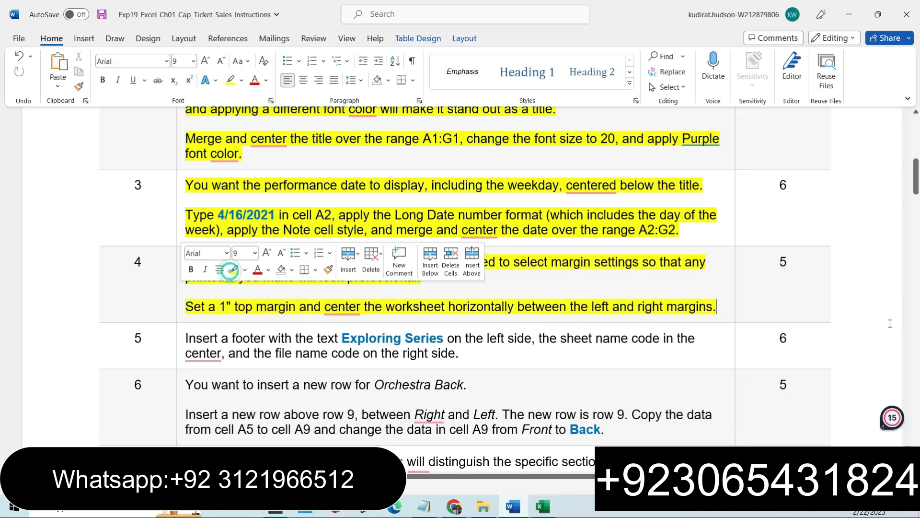
{"action": "left_click_drag", "start_coordinate": [916, 179], "coordinate": [918, 191]}
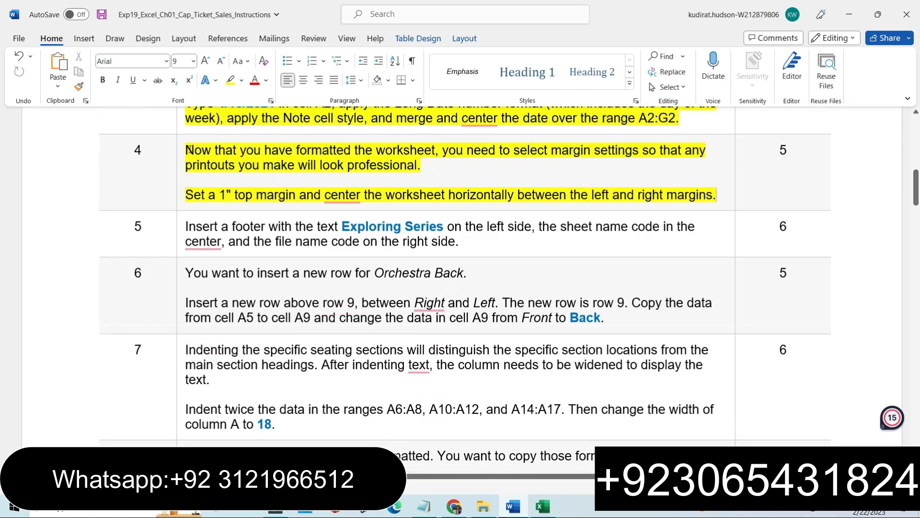
{"action": "left_click_drag", "start_coordinate": [188, 149], "coordinate": [412, 171]}
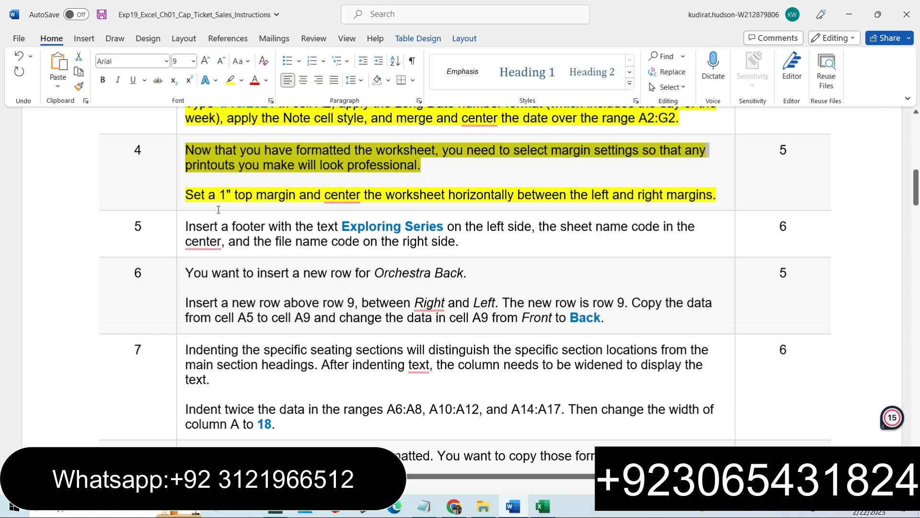
{"action": "left_click_drag", "start_coordinate": [188, 194], "coordinate": [715, 192]}
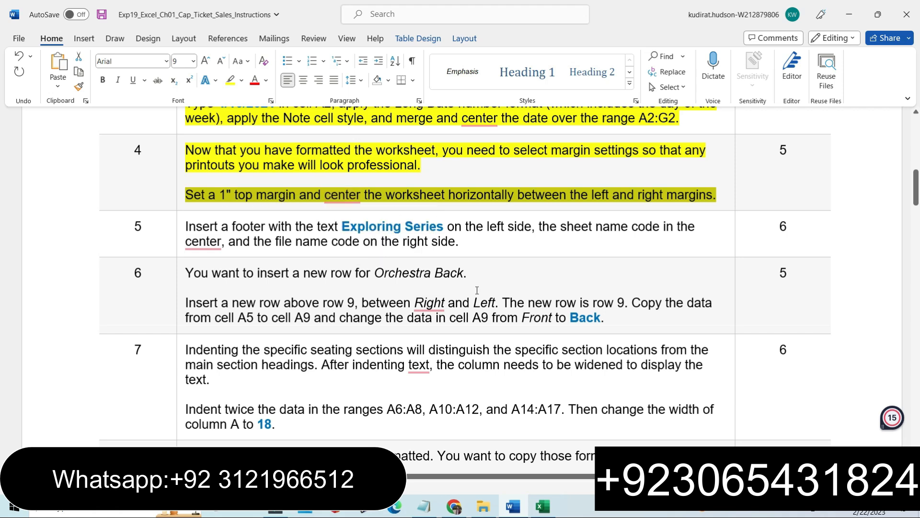
{"action": "mouse_move", "coordinate": [543, 506]}
{"action": "left_click", "coordinate": [541, 453]}
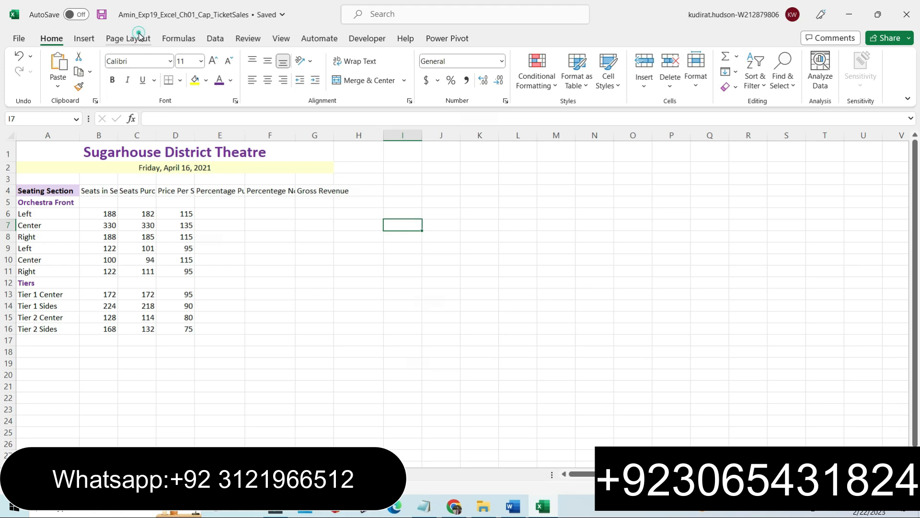
Set a 1 inch top margin and center the worksheet horizontally on the page.
{"action": "left_click", "coordinate": [135, 38]}
{"action": "left_click", "coordinate": [309, 100]}
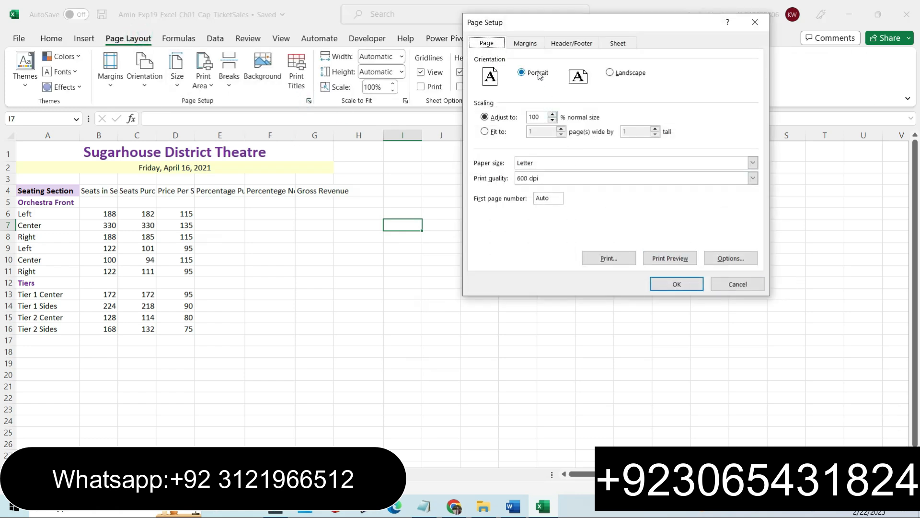
{"action": "left_click", "coordinate": [527, 44]}
{"action": "left_click", "coordinate": [627, 68]}
{"action": "left_click", "coordinate": [485, 217]}
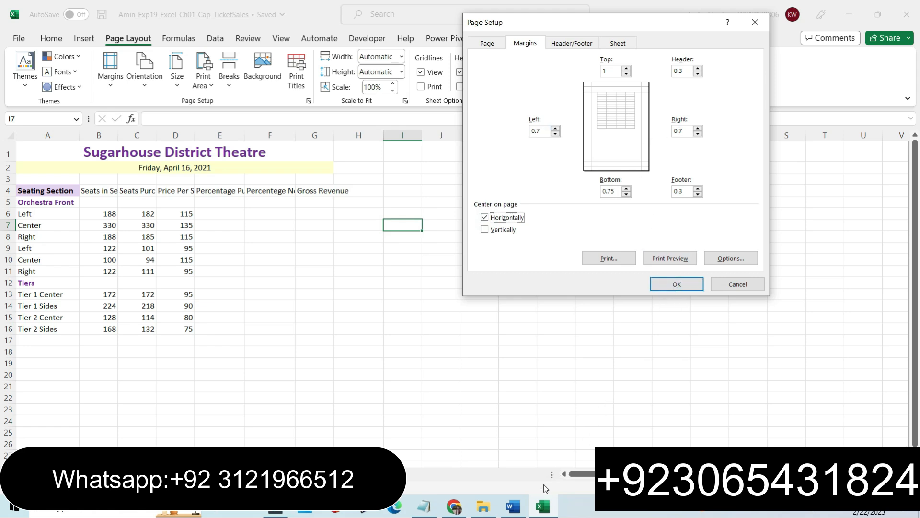
{"action": "left_click", "coordinate": [513, 506]}
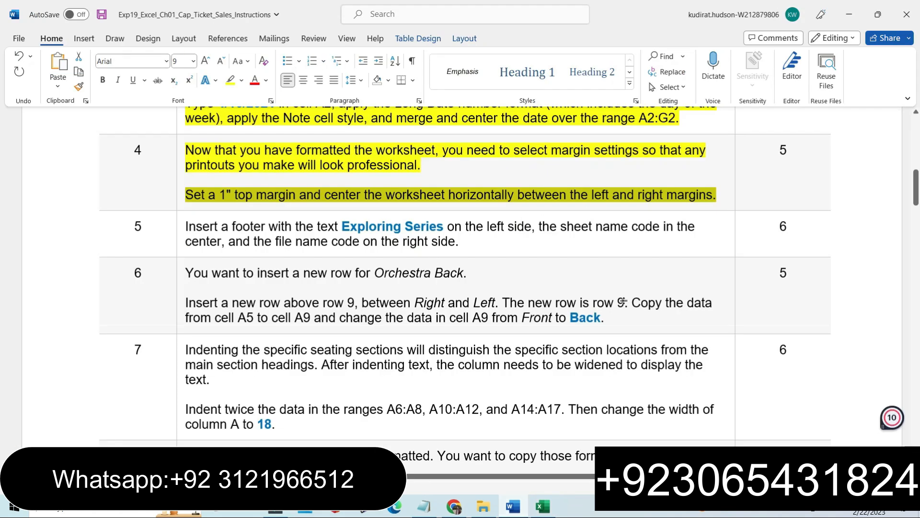
{"action": "left_click", "coordinate": [543, 506]}
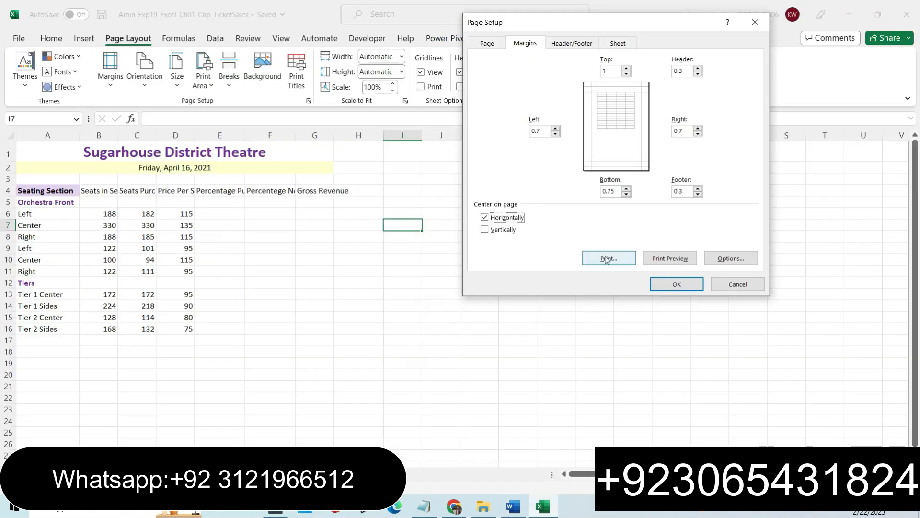
{"action": "left_click", "coordinate": [670, 284]}
{"action": "left_click", "coordinate": [404, 290]}
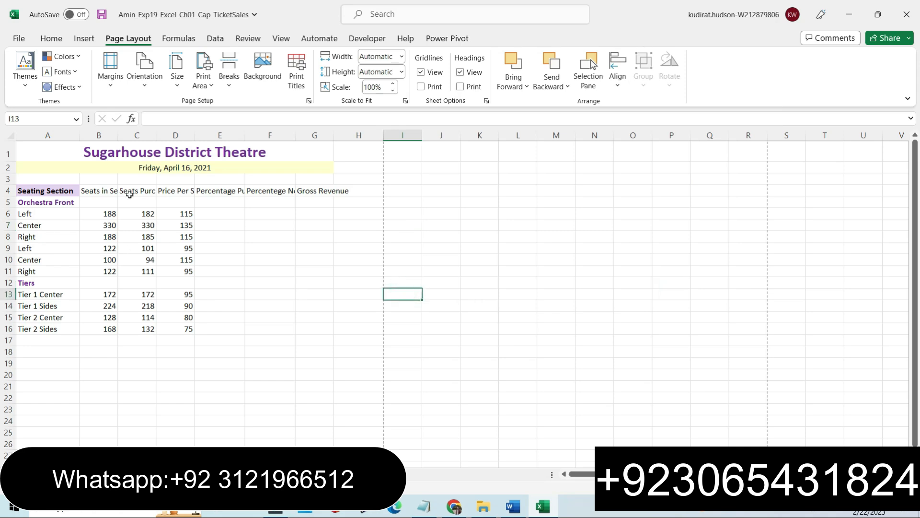
Highlight the Step 5 footer instructions in yellow in the instructions document.
{"action": "left_click", "coordinate": [52, 38]}
{"action": "left_click", "coordinate": [101, 15]}
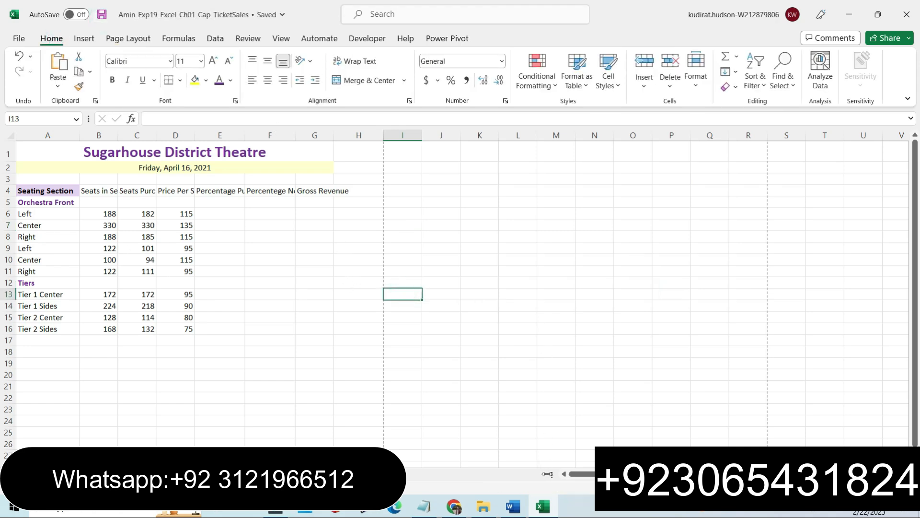
{"action": "left_click", "coordinate": [514, 507]}
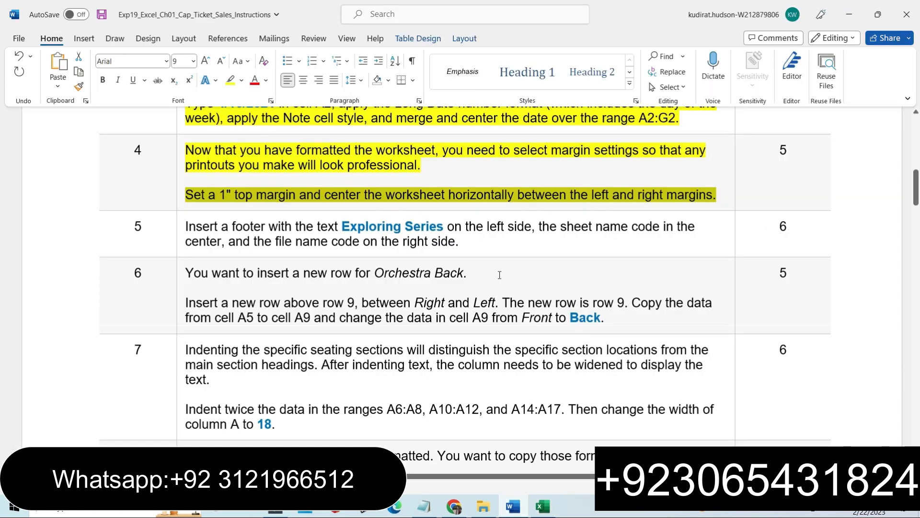
{"action": "left_click", "coordinate": [176, 243]}
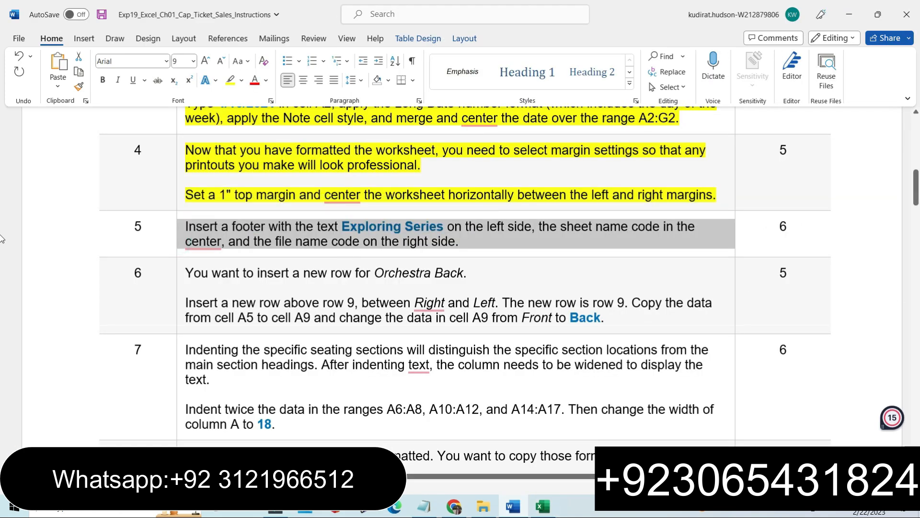
{"action": "scroll", "coordinate": [403, 264], "scroll_direction": "down", "scroll_amount": 1}
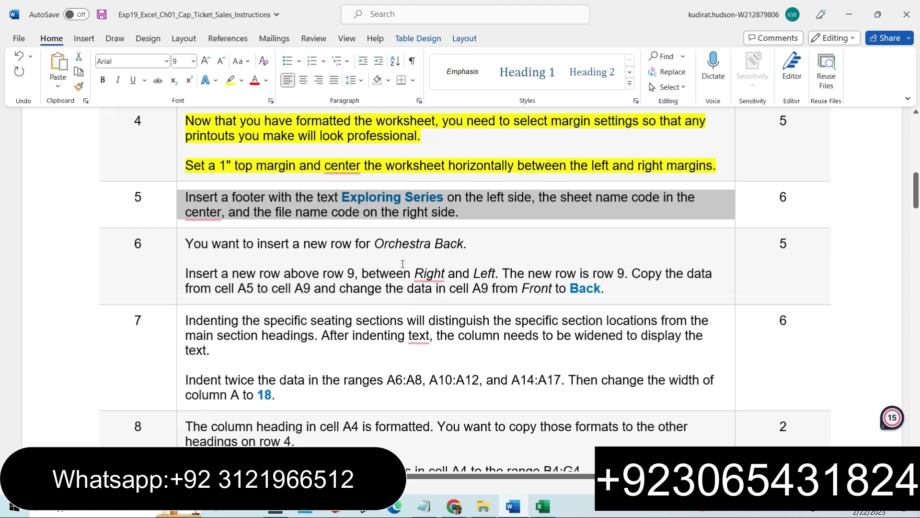
{"action": "left_click", "coordinate": [231, 79]}
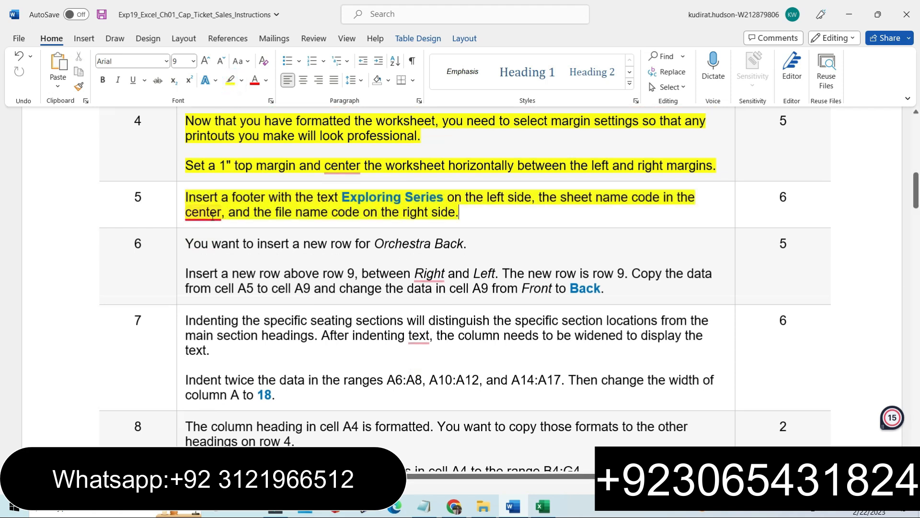
Copy the text Exploring Series from the Step 5 instructions.
{"action": "left_click", "coordinate": [182, 191]}
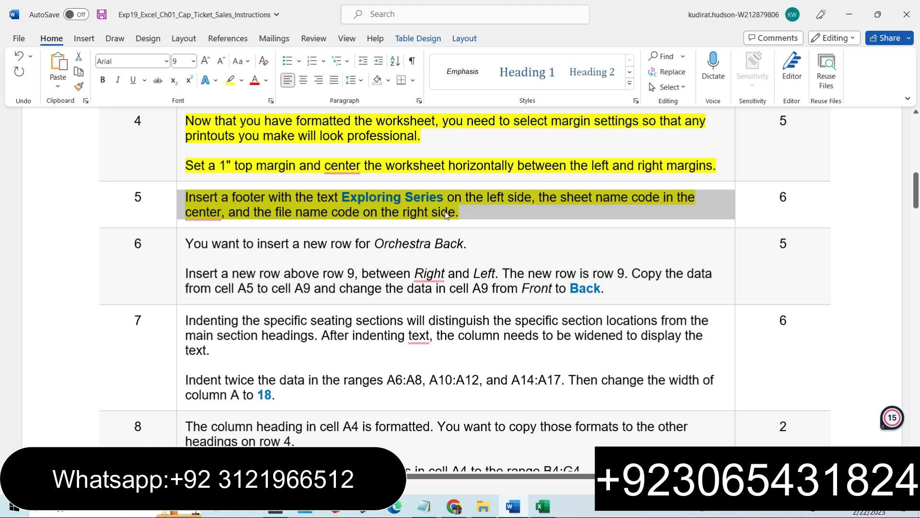
{"action": "left_click", "coordinate": [354, 198]}
{"action": "left_click_drag", "start_coordinate": [342, 197], "coordinate": [438, 194]}
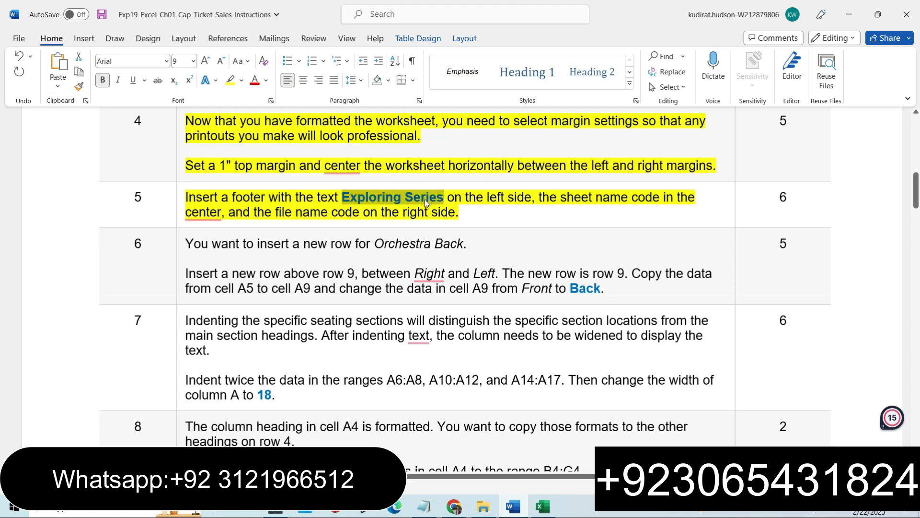
{"action": "right_click", "coordinate": [436, 196]}
{"action": "left_click", "coordinate": [453, 211]}
Open the custom footer and enter Exploring Series in the left section.
{"action": "left_click", "coordinate": [543, 505]}
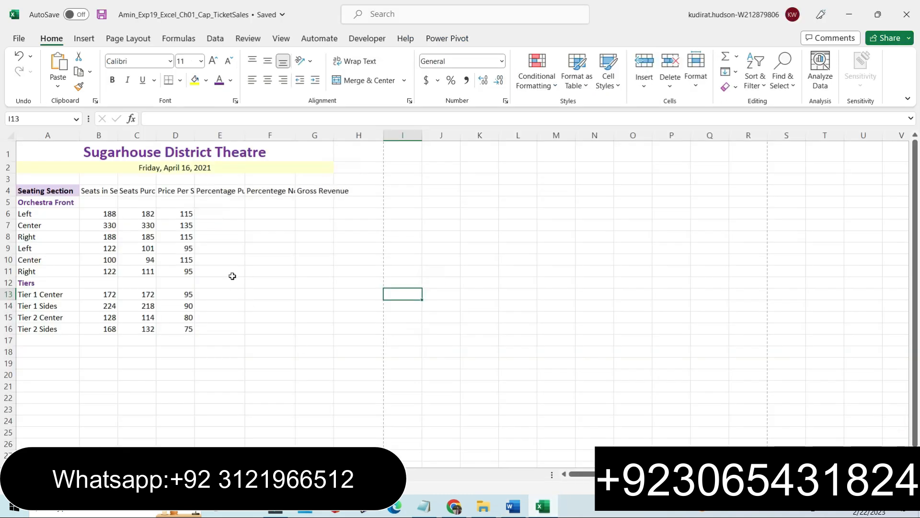
{"action": "left_click", "coordinate": [128, 39]}
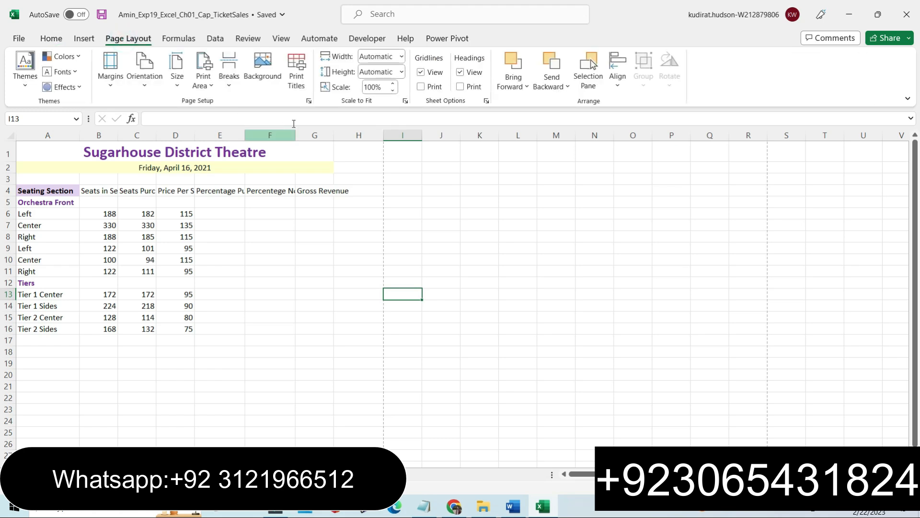
{"action": "left_click", "coordinate": [309, 102]}
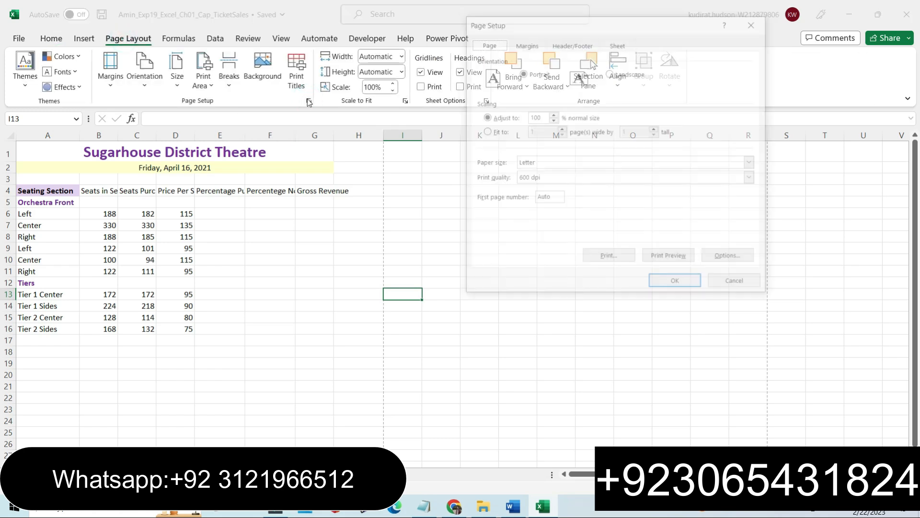
{"action": "left_click", "coordinate": [573, 44]}
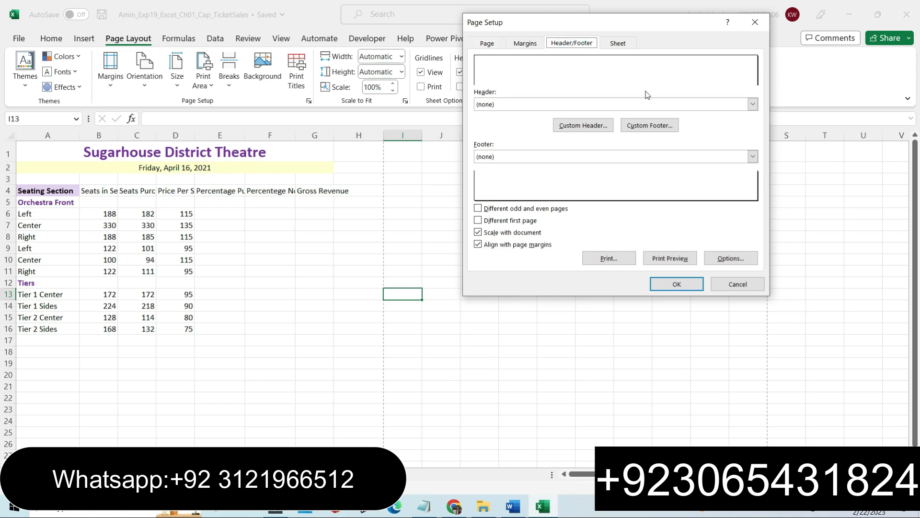
{"action": "left_click", "coordinate": [653, 126]}
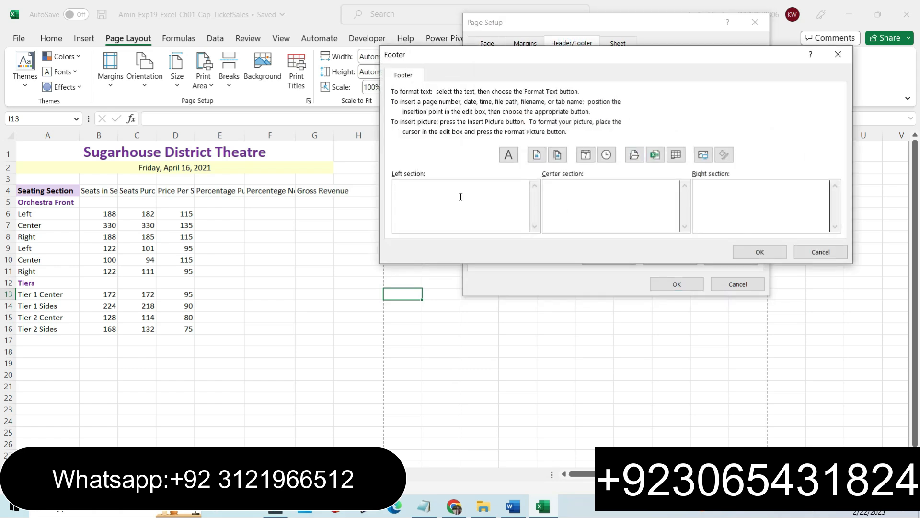
{"action": "type", "text": "Exploring Series"}
Insert the sheet name code in the footer's center section and the file name code in the right section.
{"action": "left_click", "coordinate": [572, 191]}
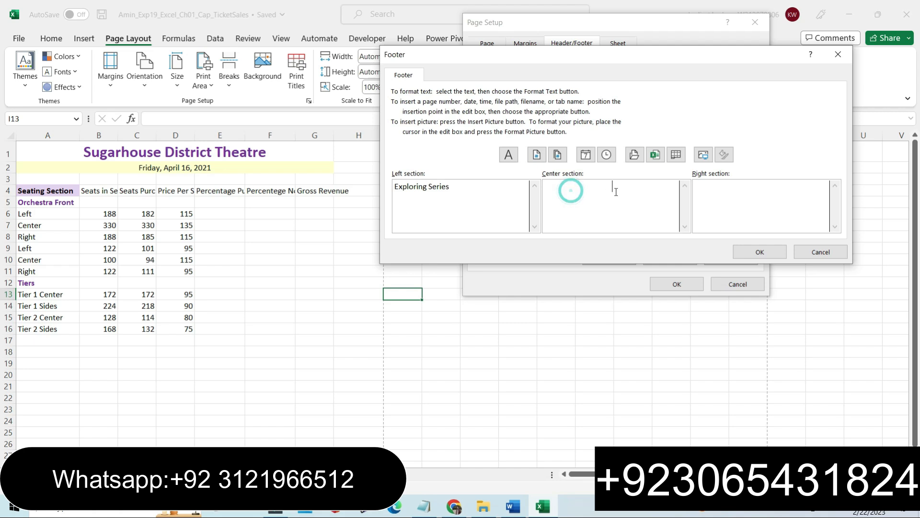
{"action": "left_click", "coordinate": [676, 156]}
{"action": "left_click", "coordinate": [714, 189]}
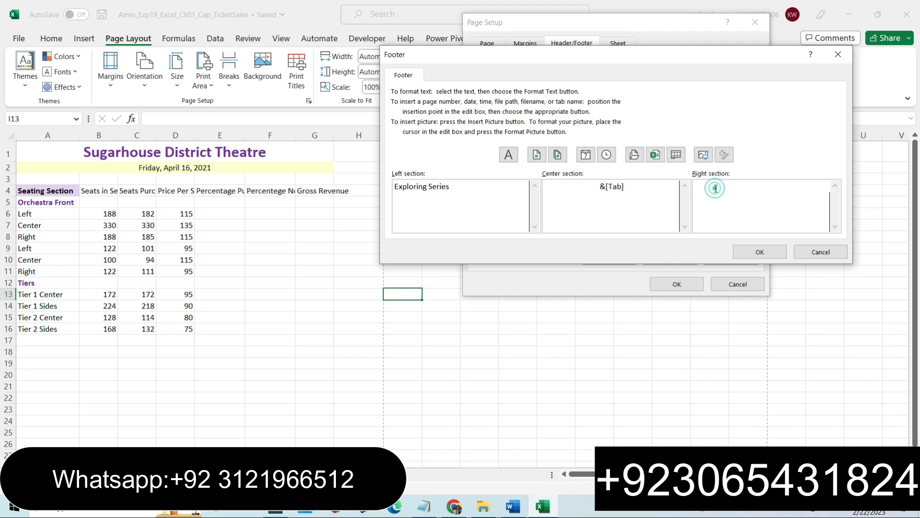
{"action": "left_click", "coordinate": [655, 155]}
{"action": "left_click", "coordinate": [759, 251]}
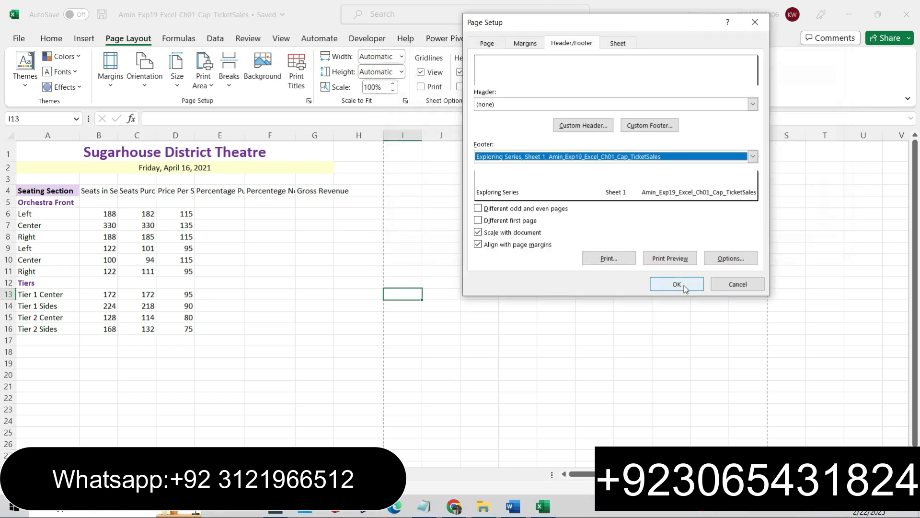
{"action": "left_click", "coordinate": [678, 284]}
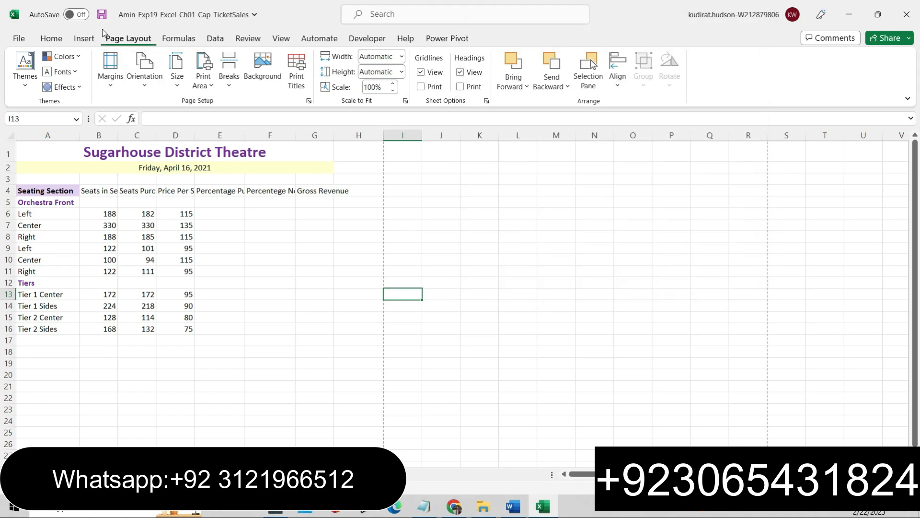
Save the Ticket Sales workbook.
{"action": "left_click", "coordinate": [101, 14]}
{"action": "left_click", "coordinate": [99, 16]}
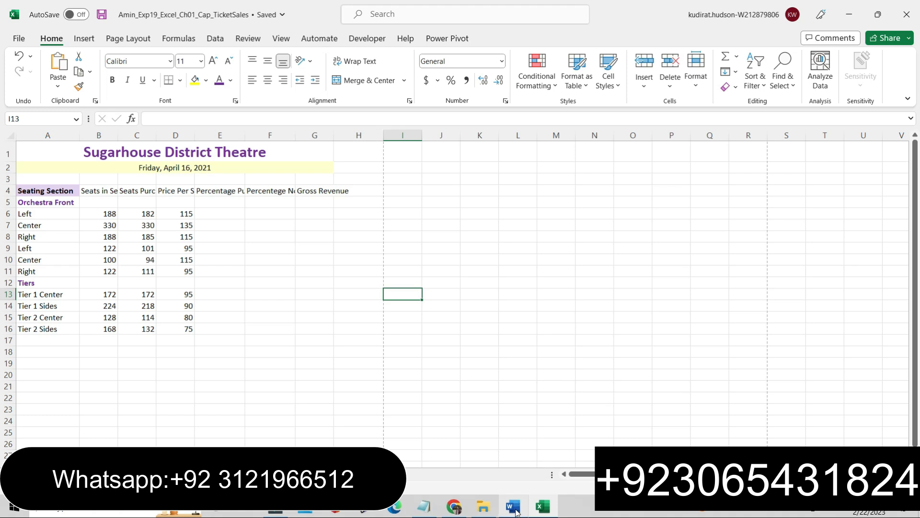
Switch to the instructions document and read through the remaining steps to the end.
{"action": "left_click", "coordinate": [514, 505]}
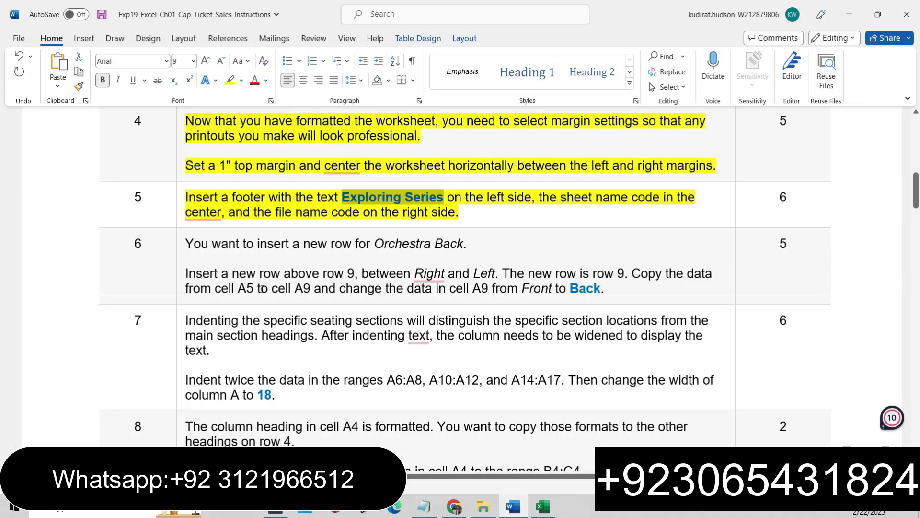
{"action": "left_click", "coordinate": [181, 303]}
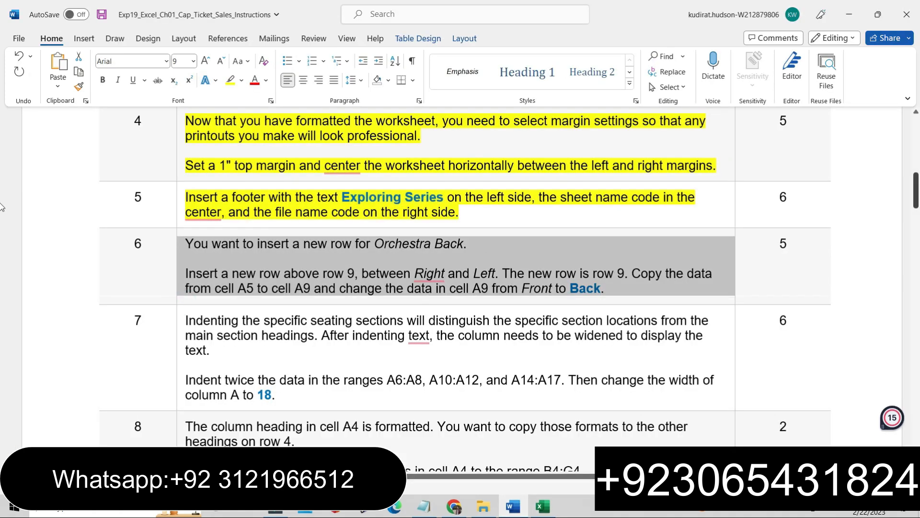
{"action": "scroll", "coordinate": [1, 207], "scroll_direction": "down", "scroll_amount": 3}
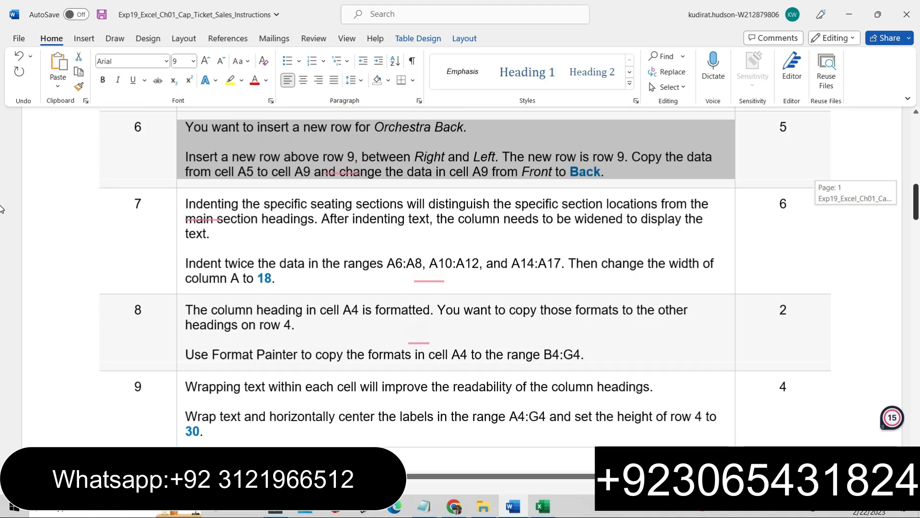
{"action": "scroll", "coordinate": [1, 207], "scroll_direction": "down", "scroll_amount": 7}
{"action": "scroll", "coordinate": [1, 235], "scroll_direction": "down", "scroll_amount": 12}
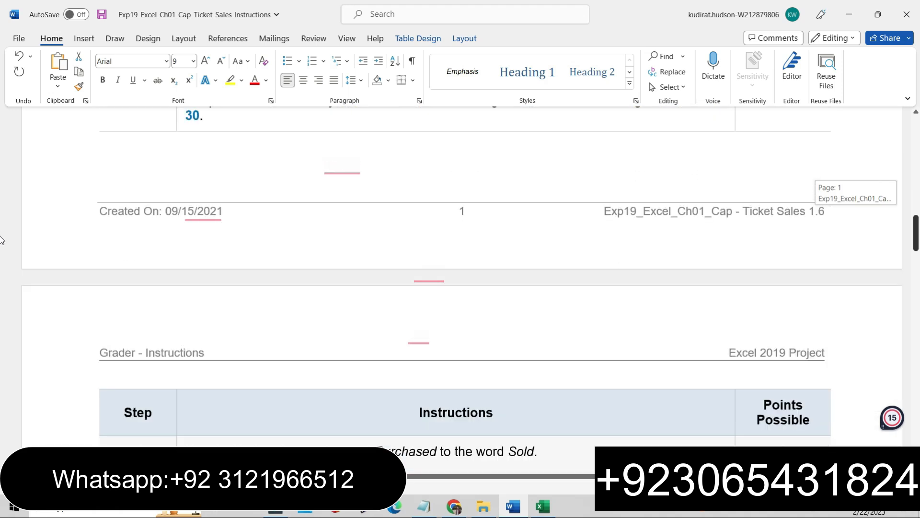
{"action": "left_click_drag", "start_coordinate": [913, 278], "coordinate": [902, 374]}
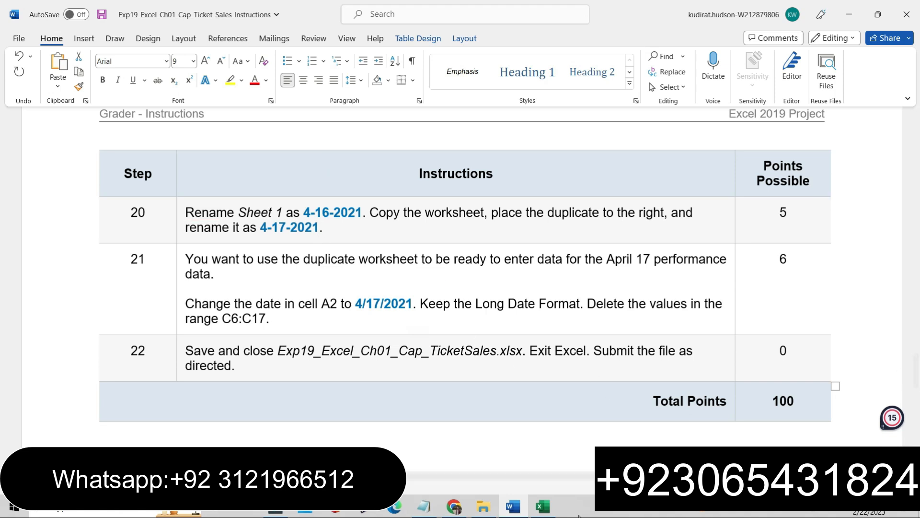
{"action": "left_click_drag", "start_coordinate": [917, 371], "coordinate": [917, 234]}
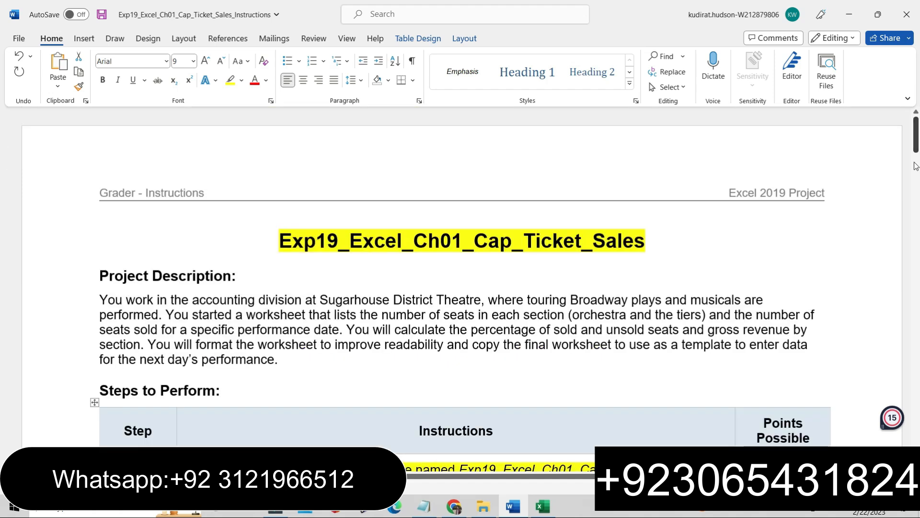
Switch to the browser and open submission 1/1 of the Excel Chapter 1 Homework - Ticket Sales assignment in MyITLab.
{"action": "left_click", "coordinate": [774, 512]}
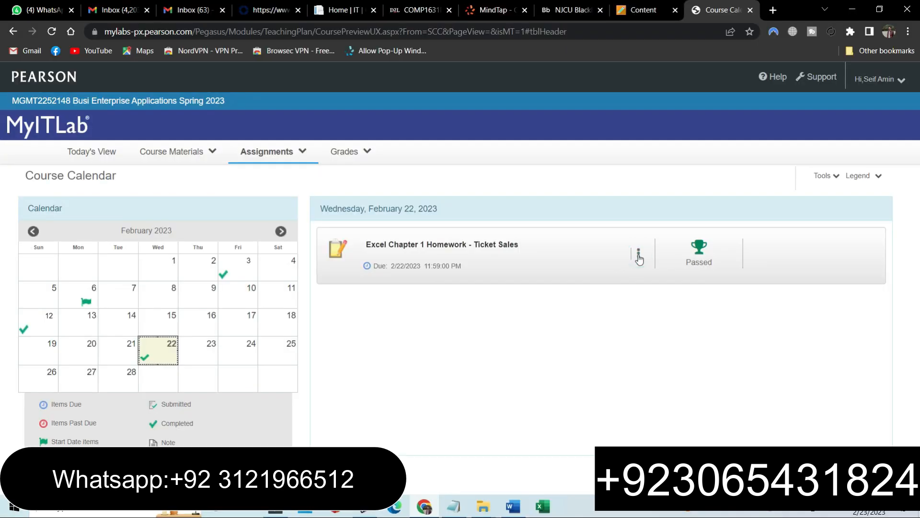
{"action": "left_click", "coordinate": [639, 255]}
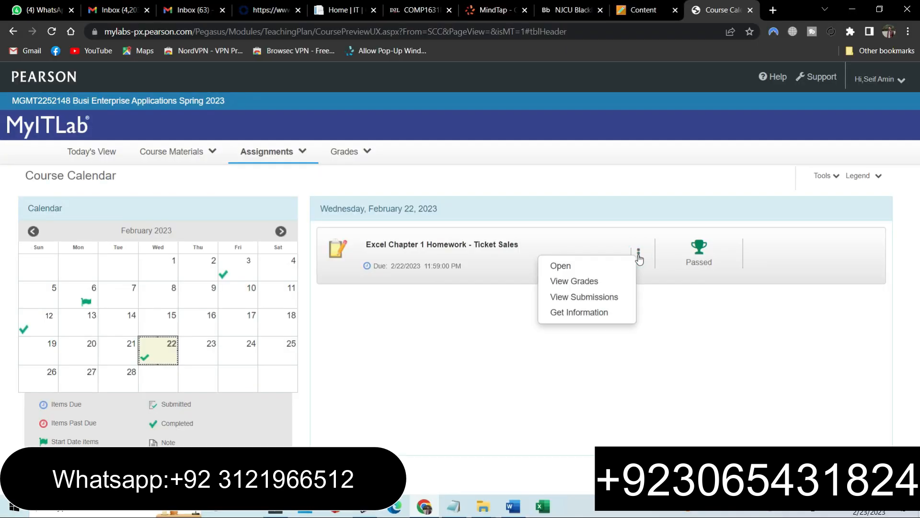
{"action": "left_click", "coordinate": [580, 300]}
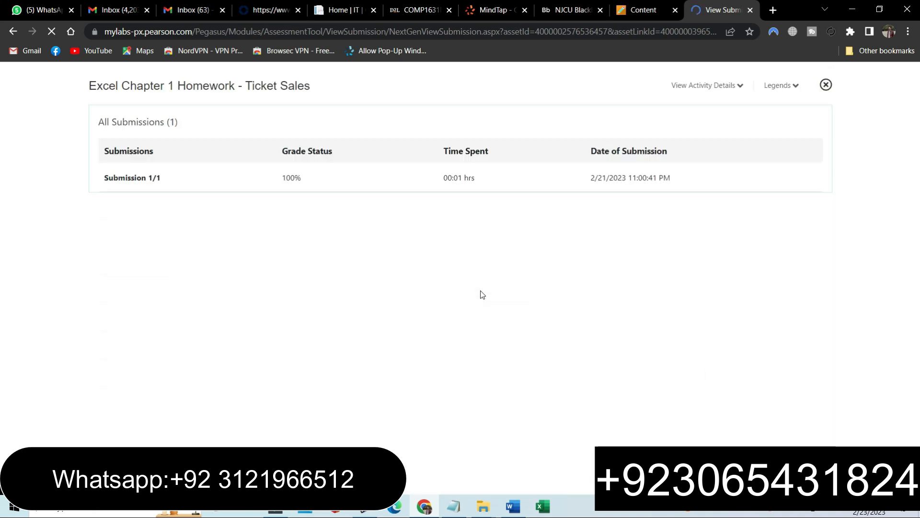
{"action": "left_click", "coordinate": [291, 186]}
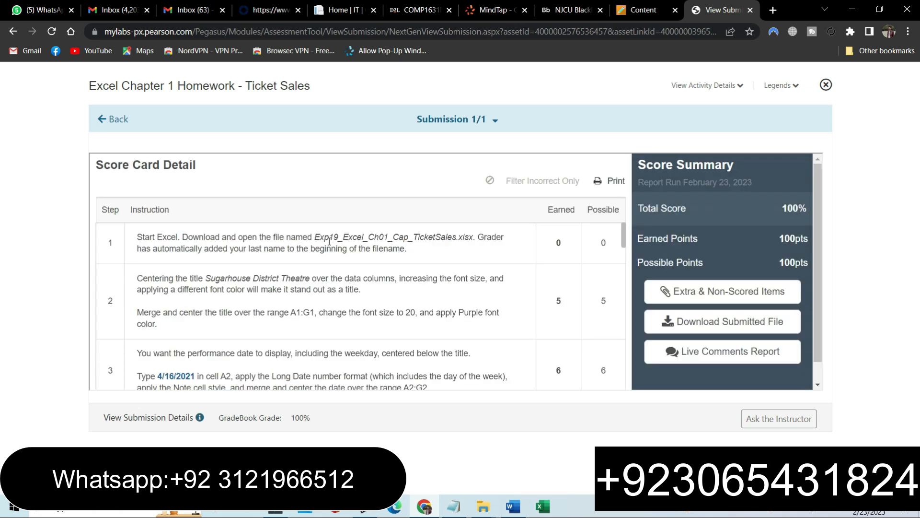
Review the submission's score card detail and score summary.
{"action": "left_click_drag", "start_coordinate": [315, 237], "coordinate": [470, 235]}
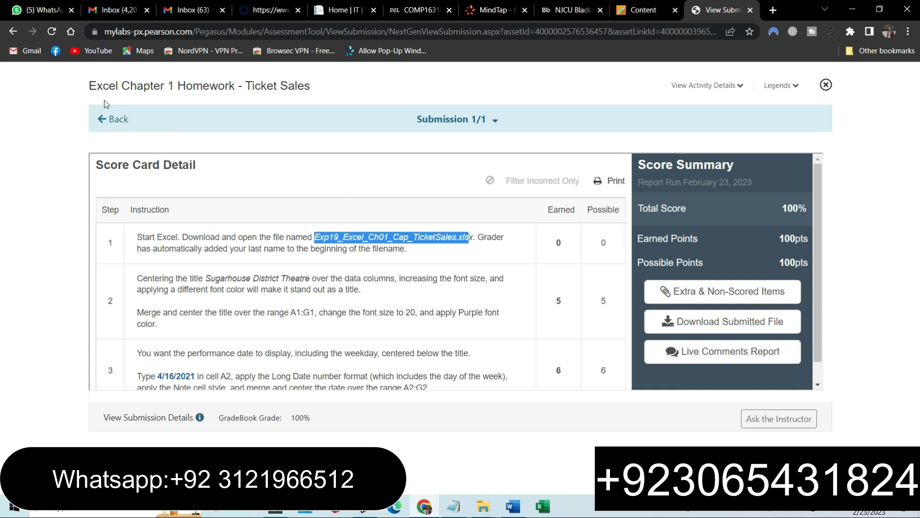
{"action": "left_click_drag", "start_coordinate": [89, 86], "coordinate": [309, 83]}
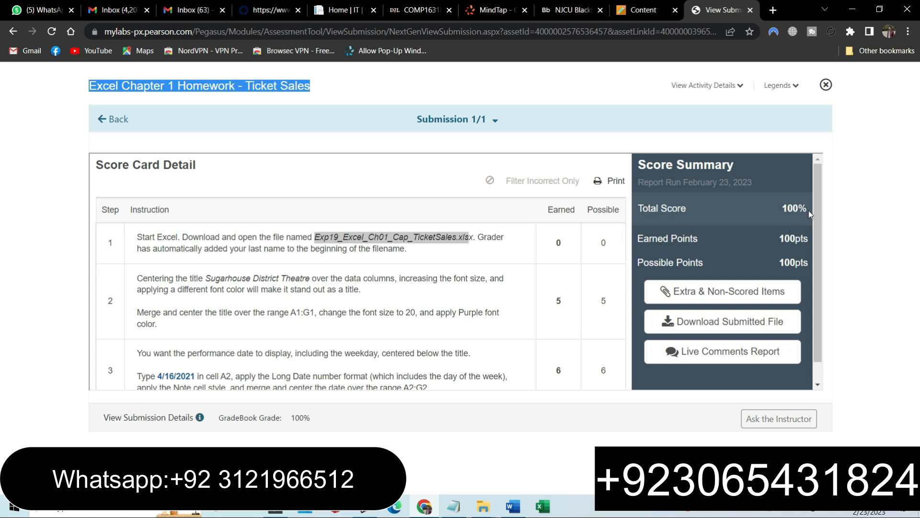
{"action": "left_click_drag", "start_coordinate": [807, 207], "coordinate": [625, 251]}
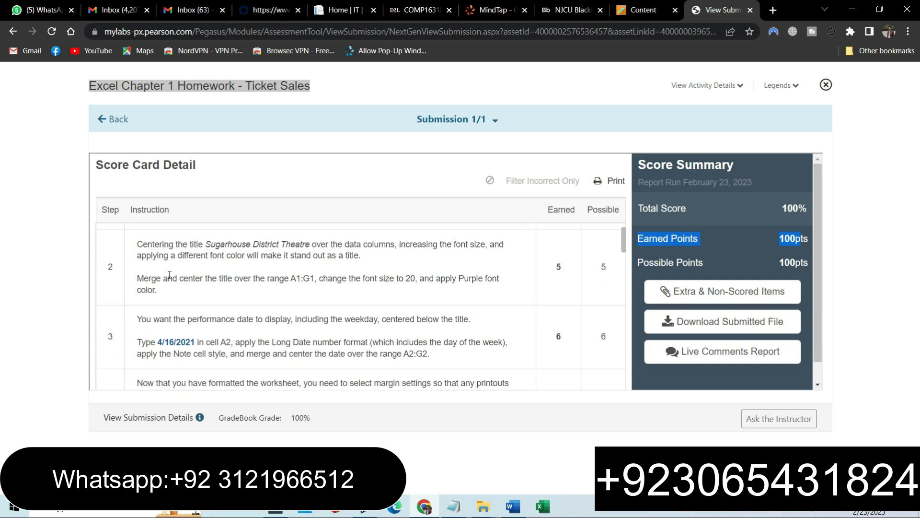
{"action": "left_click_drag", "start_coordinate": [626, 246], "coordinate": [626, 252]}
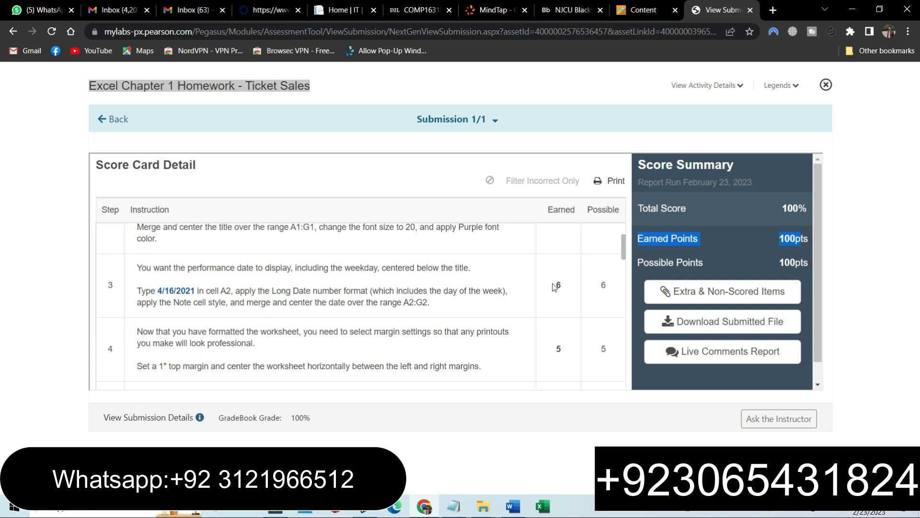
{"action": "left_click_drag", "start_coordinate": [625, 253], "coordinate": [630, 395]}
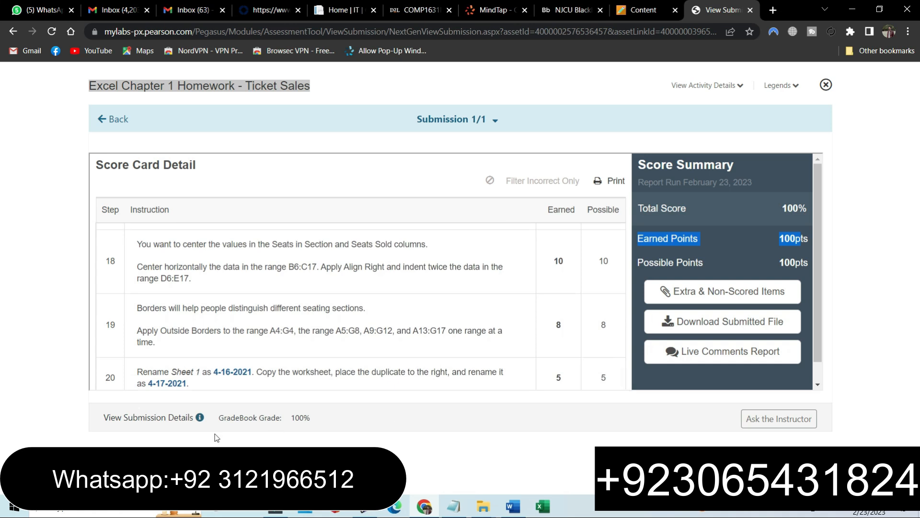
{"action": "left_click_drag", "start_coordinate": [320, 422], "coordinate": [290, 421]}
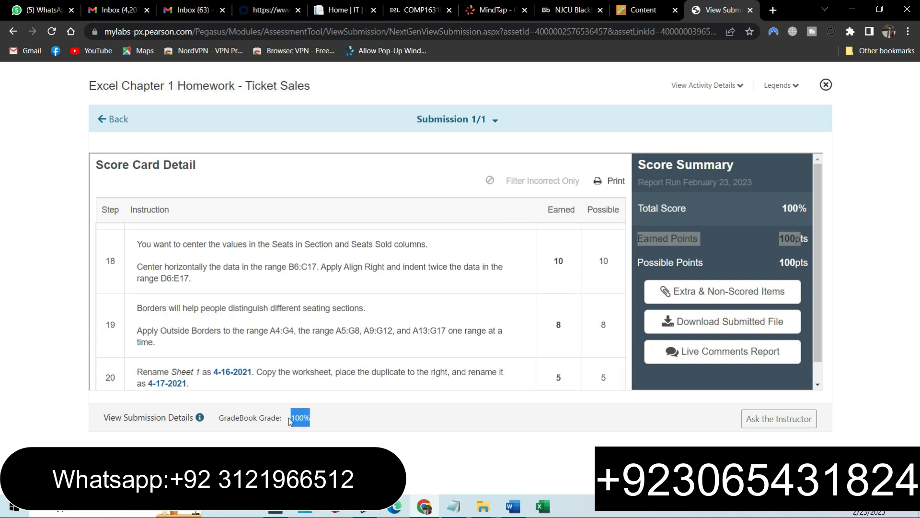
{"action": "left_click", "coordinate": [326, 418]}
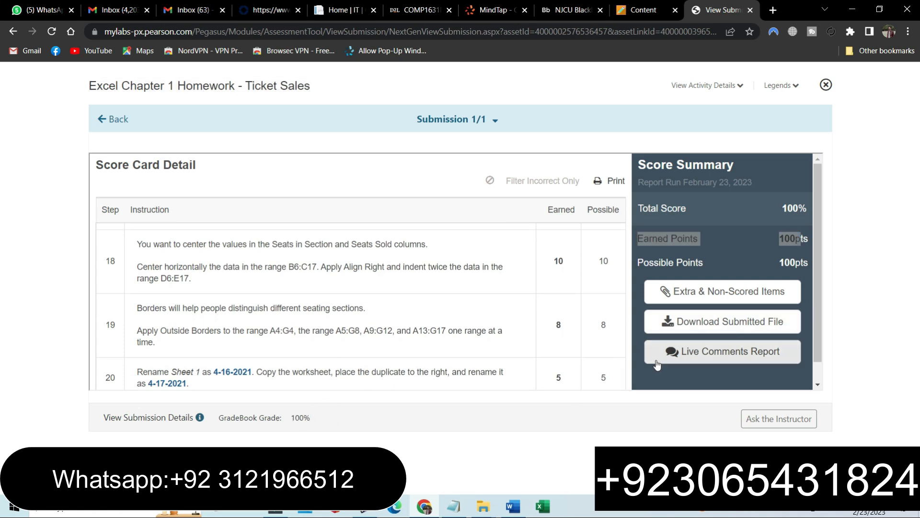
{"action": "left_click", "coordinate": [772, 513]}
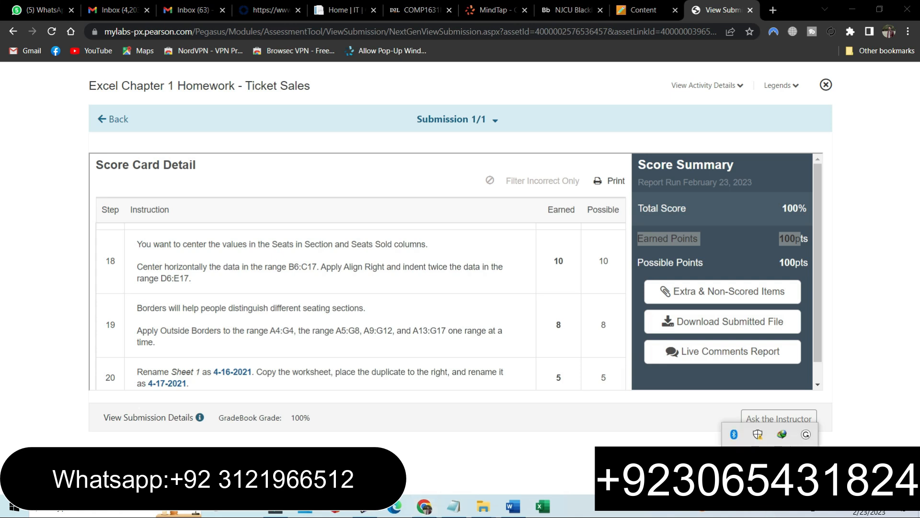